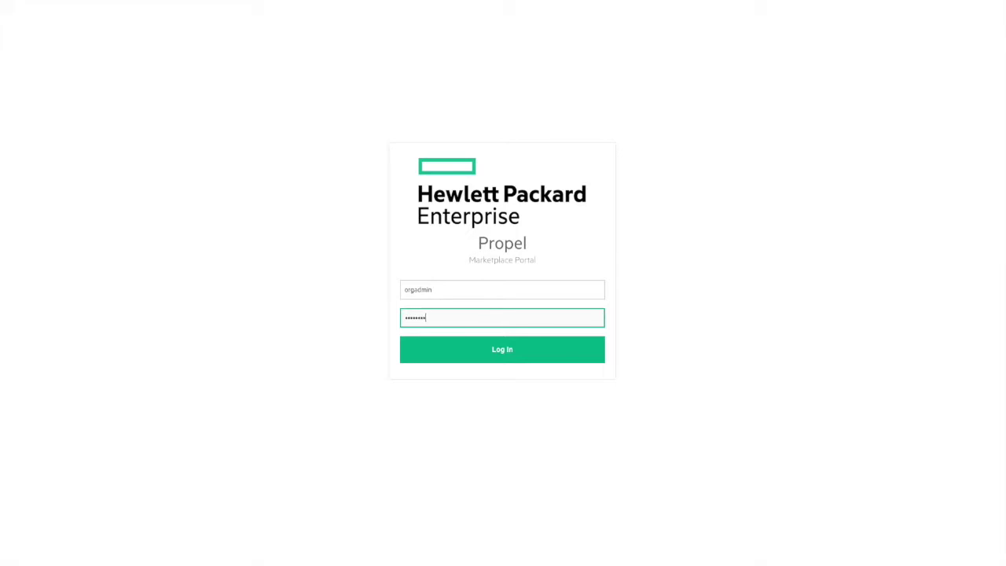
# Step: Log in to the Marketplace Portal with the entered credentials and open the Suppliers application
pyautogui.press('Return')
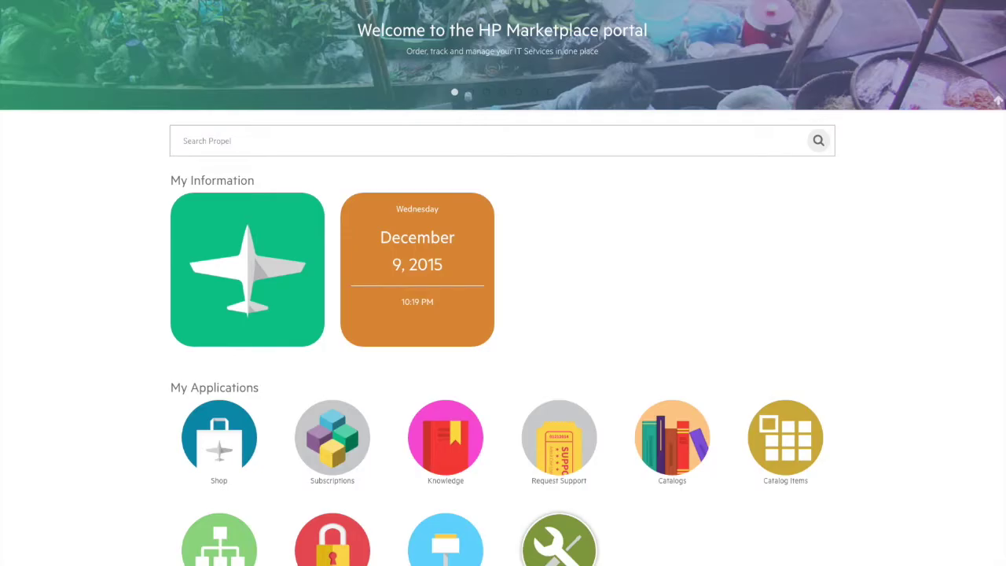
pyautogui.click(560, 542)
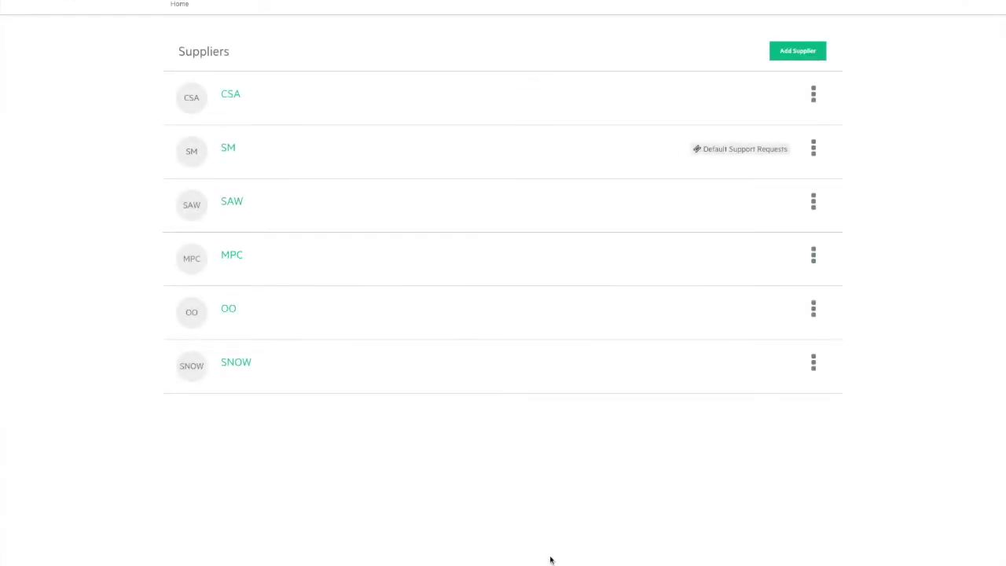
# Step: Open the SM supplier's details and examine its diagnostics and configuration check
pyautogui.click(227, 151)
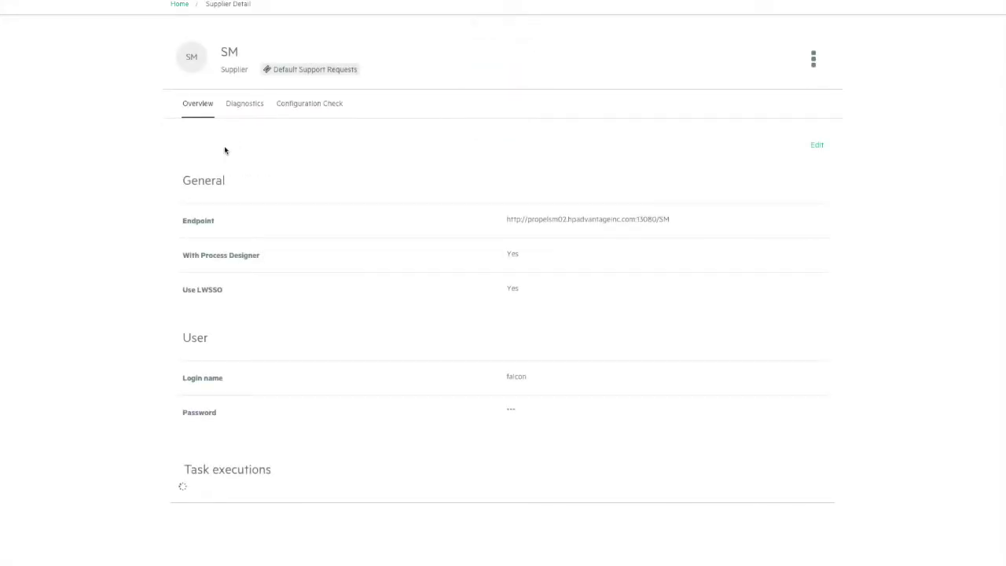
pyautogui.click(245, 110)
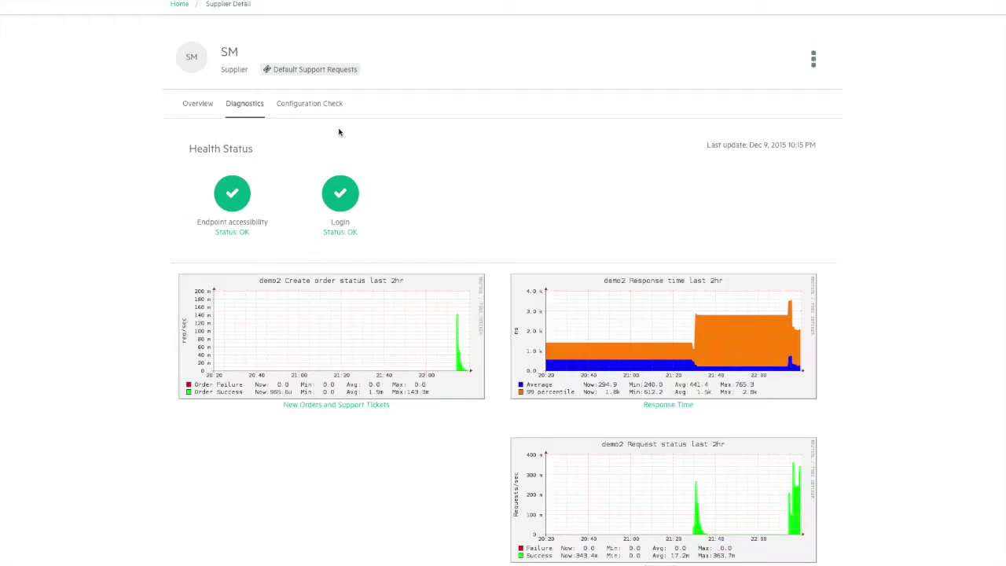
pyautogui.click(322, 110)
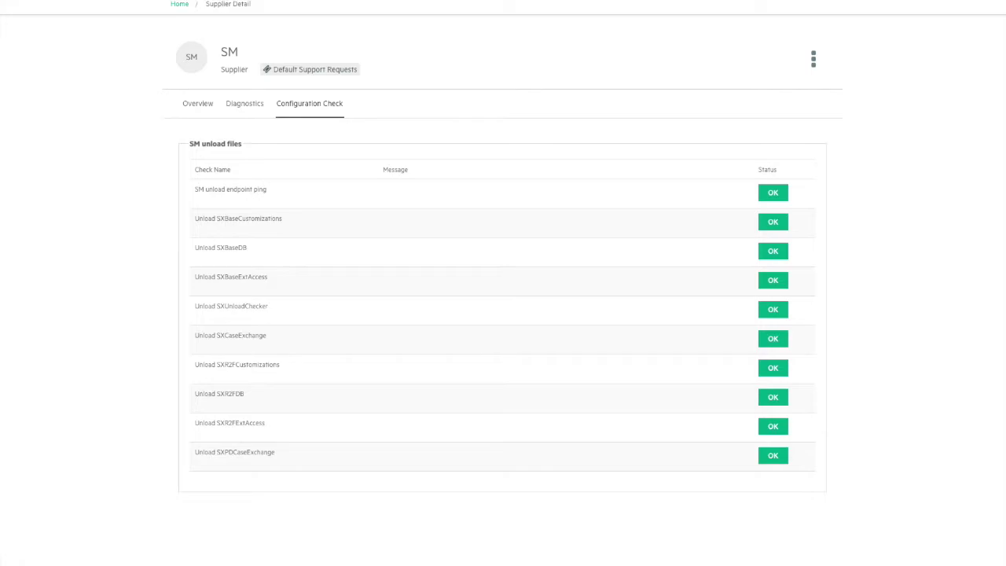
# Step: Return to the supplier list and examine the CSA supplier's diagnostics
pyautogui.click(180, 5)
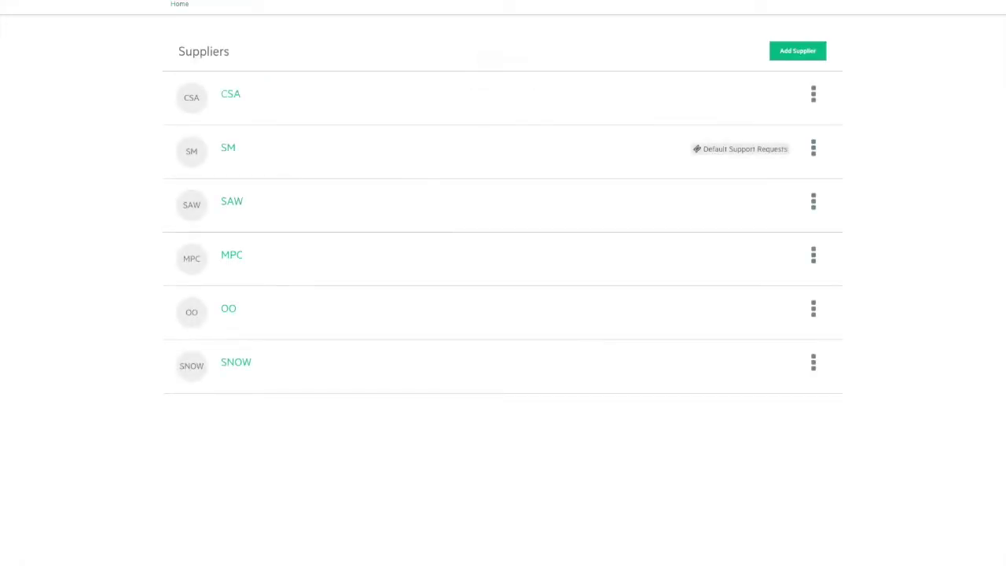
pyautogui.click(235, 97)
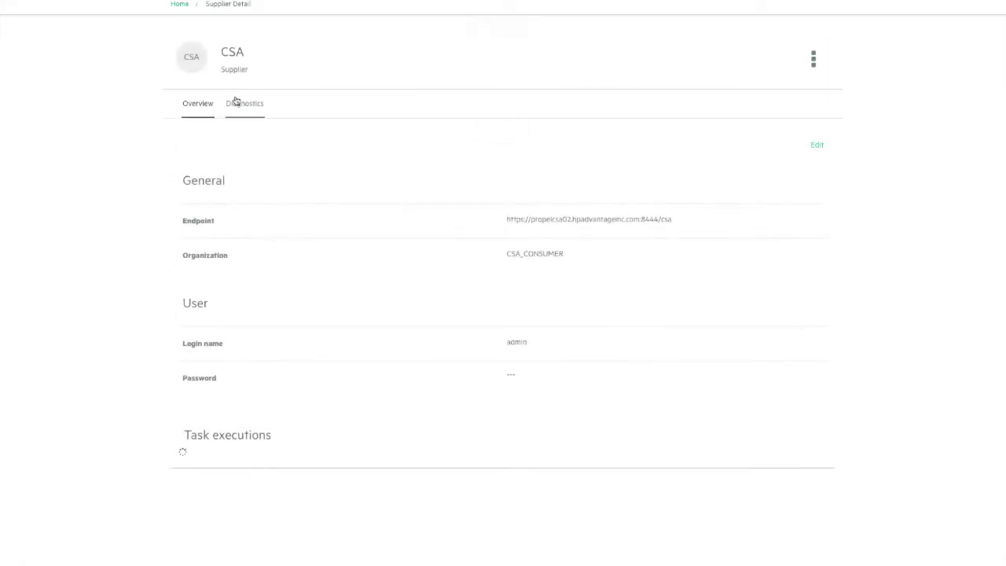
pyautogui.click(238, 108)
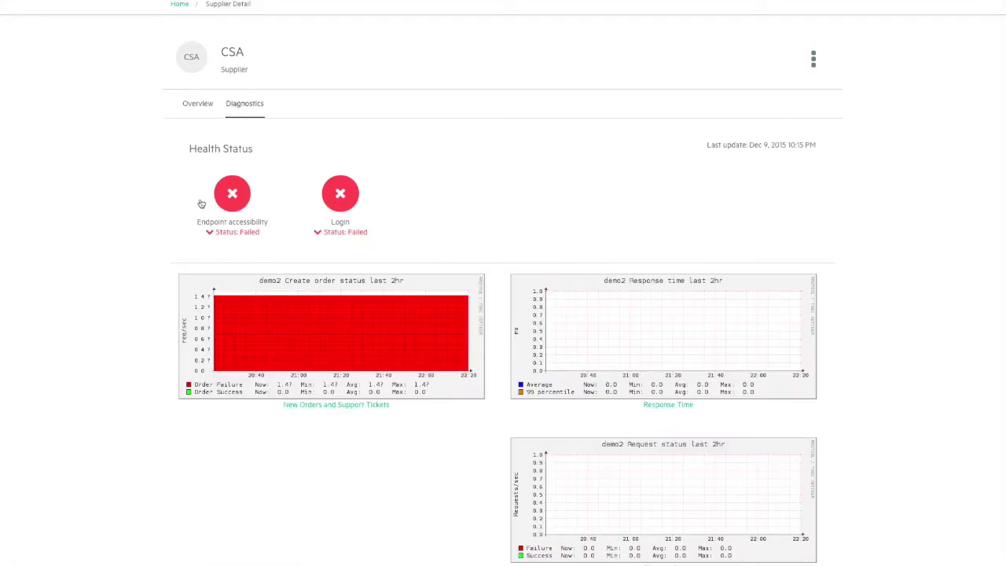
# Step: Leave the supplier details and open the Catalog Connect application from the portal's home page
pyautogui.click(179, 4)
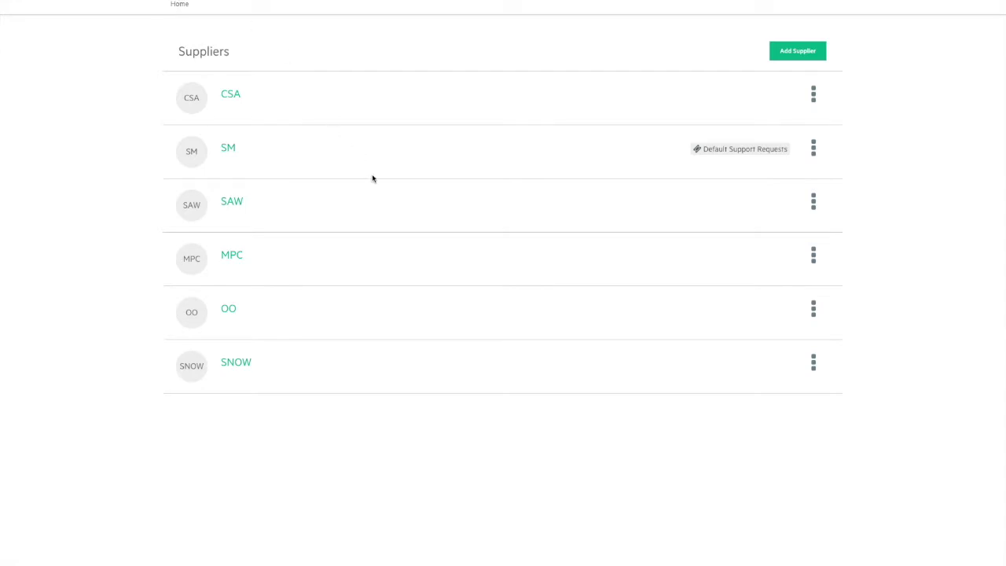
pyautogui.scroll(-2, 606, 307)
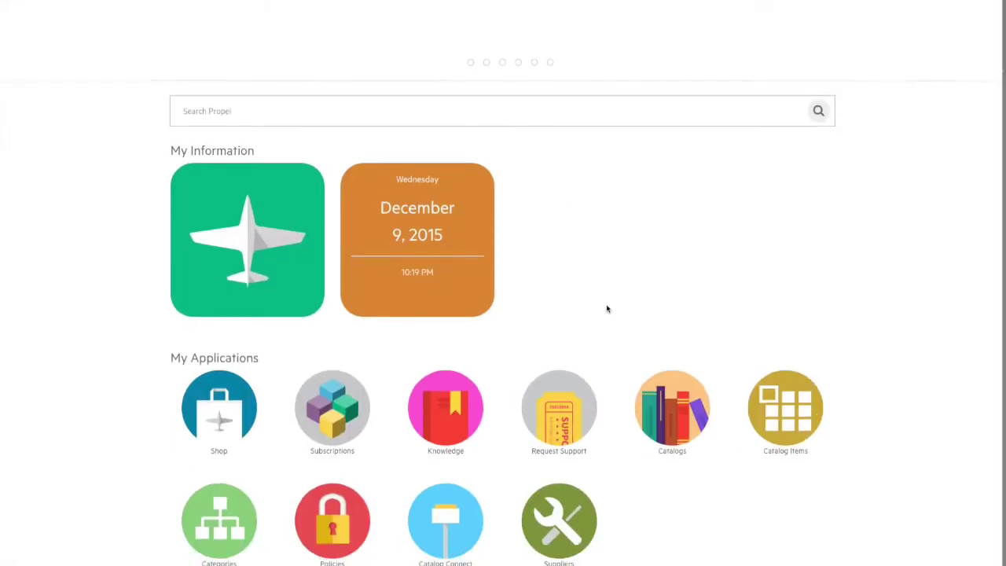
pyautogui.click(474, 480)
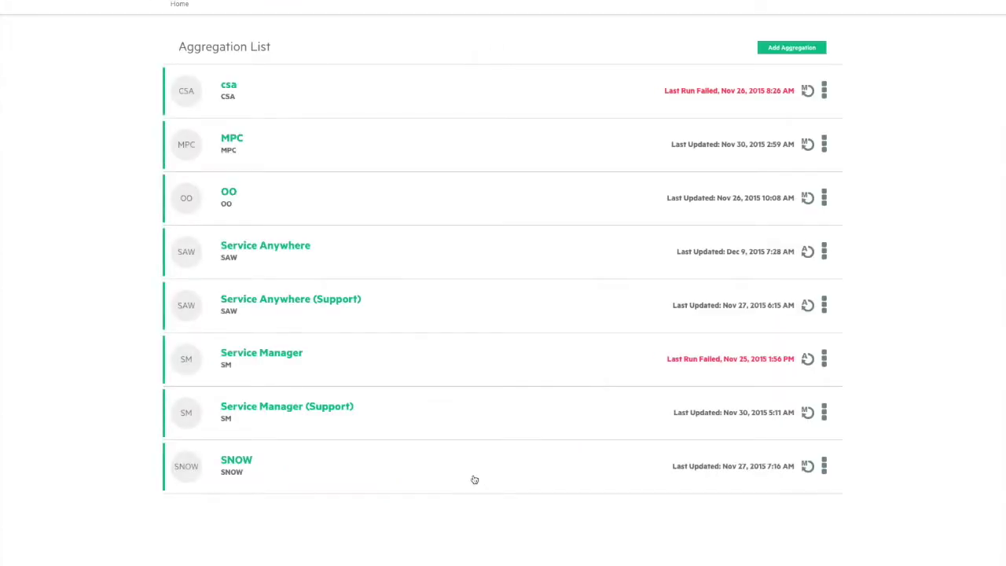
# Step: Examine the properties and history of the Service Manager (Support) aggregation, and return to the aggregation list
pyautogui.click(271, 413)
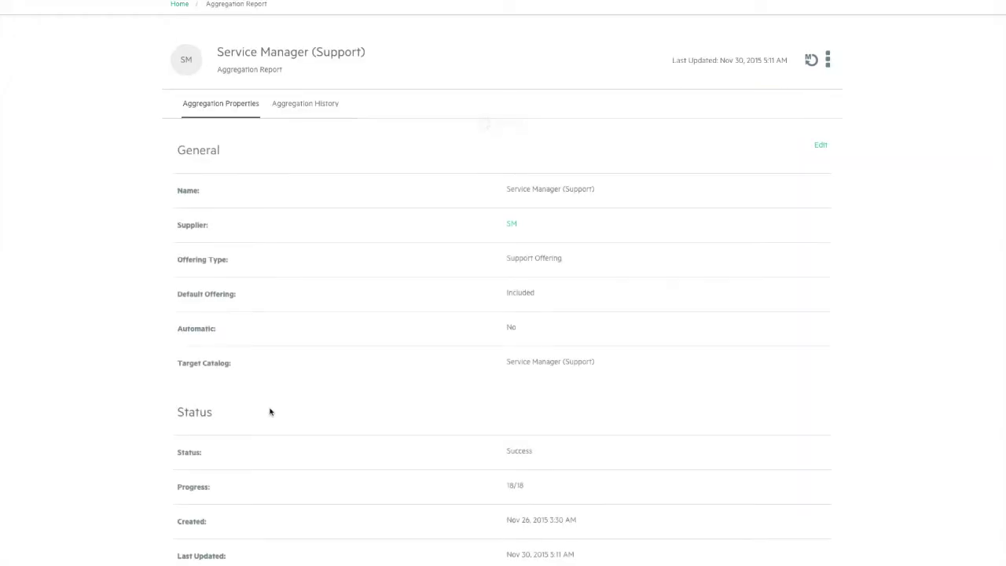
pyautogui.click(312, 104)
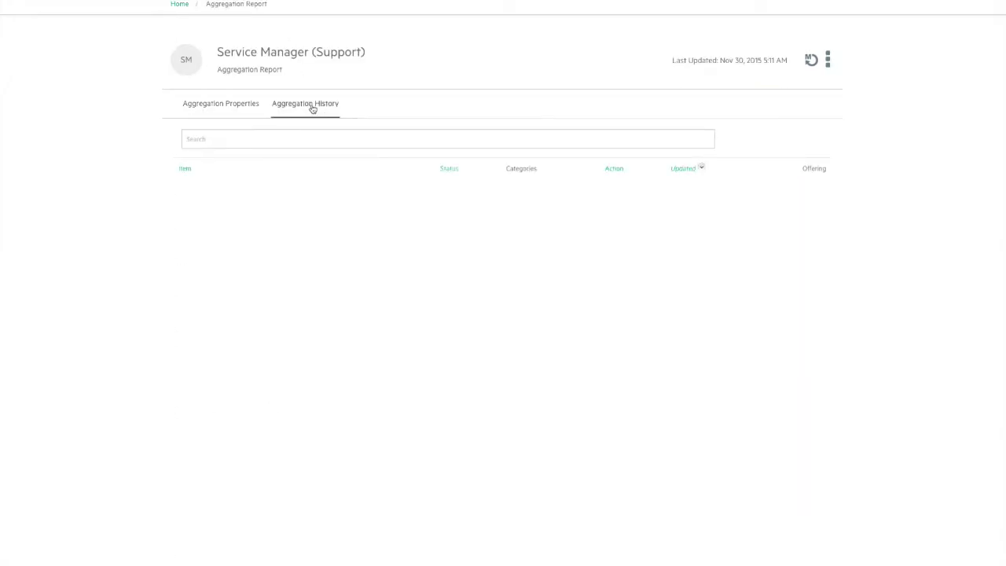
pyautogui.click(241, 106)
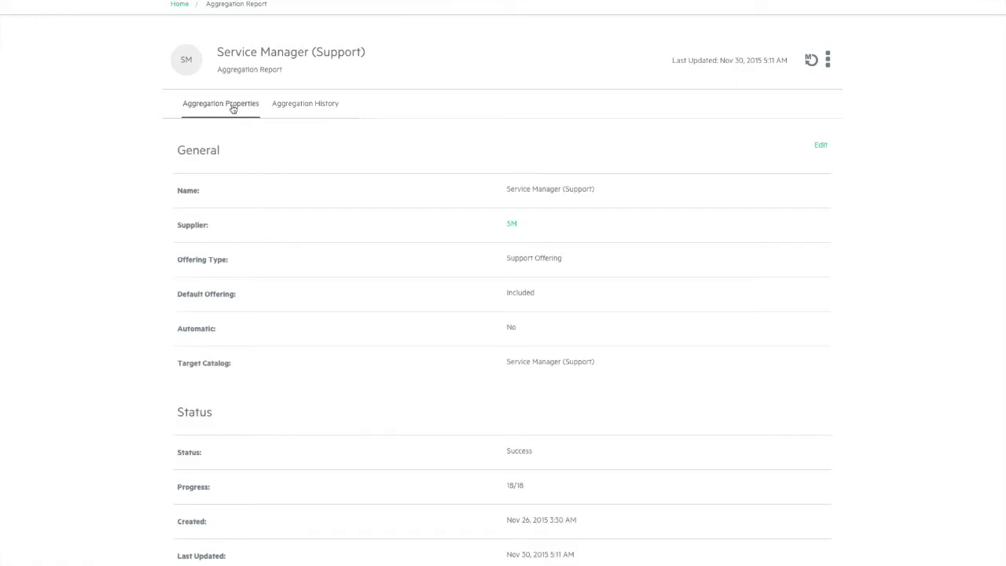
pyautogui.click(180, 4)
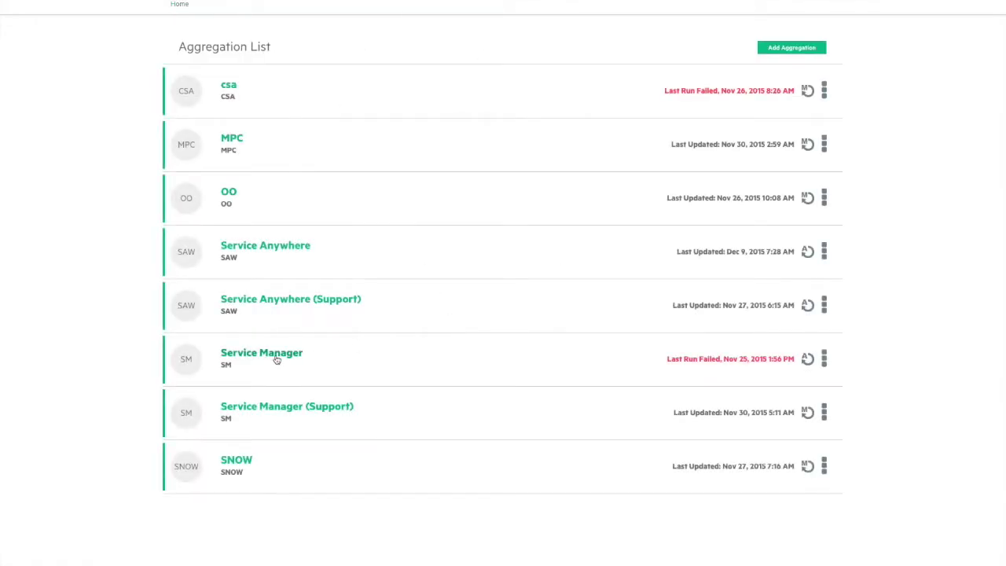
# Step: Examine the second page of the Service Anywhere aggregation's history and show the actions available for that aggregation
pyautogui.click(270, 245)
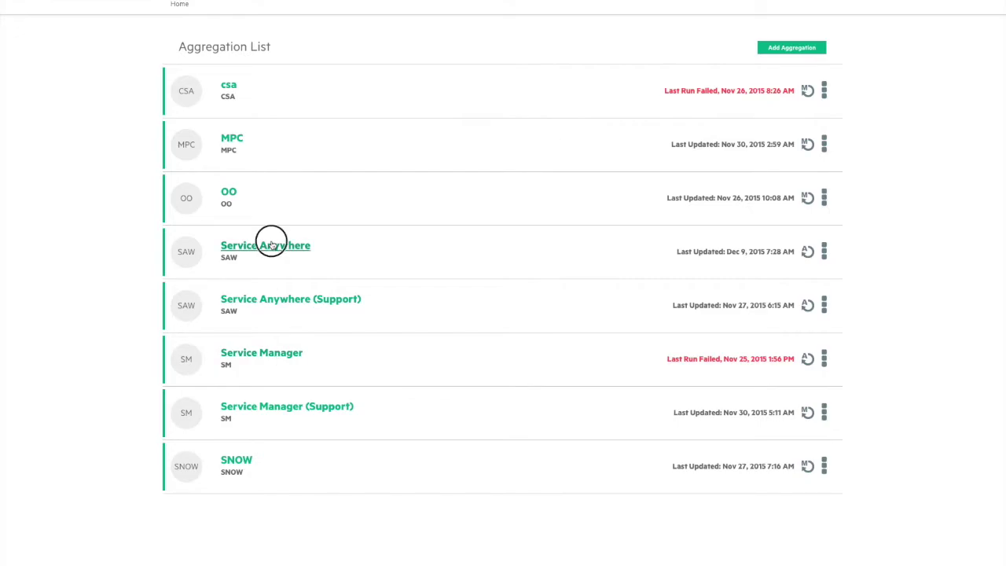
pyautogui.click(301, 106)
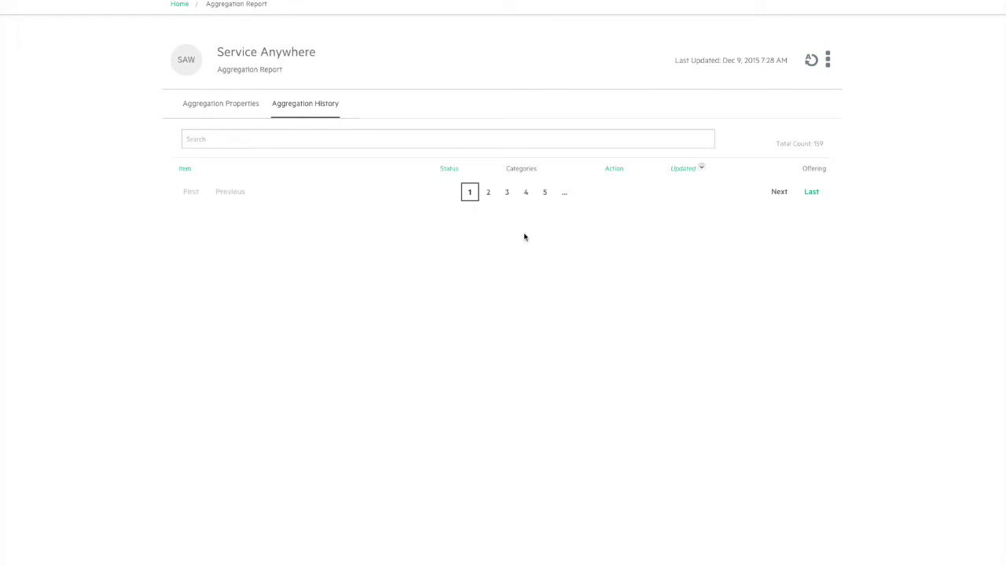
pyautogui.click(487, 193)
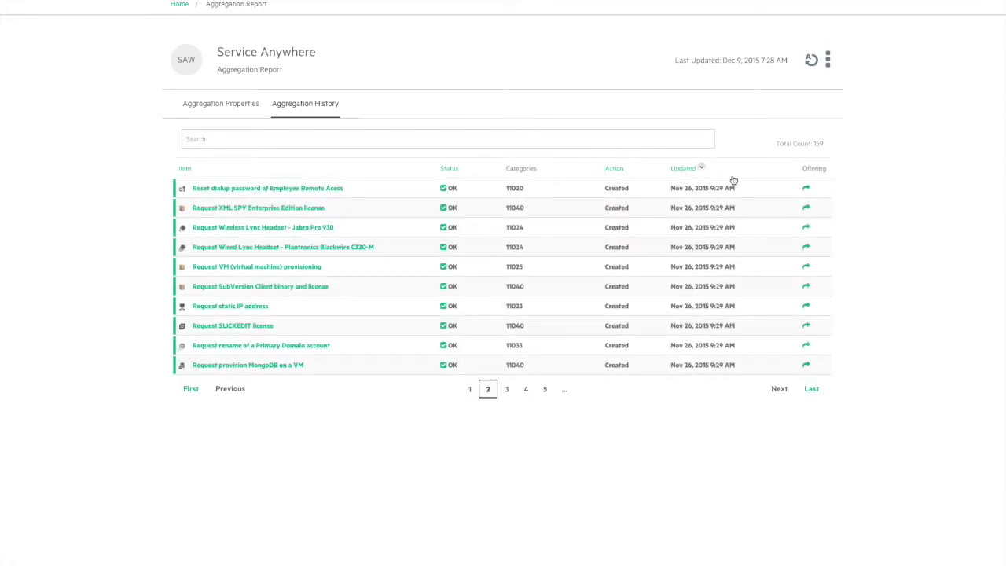
pyautogui.click(828, 62)
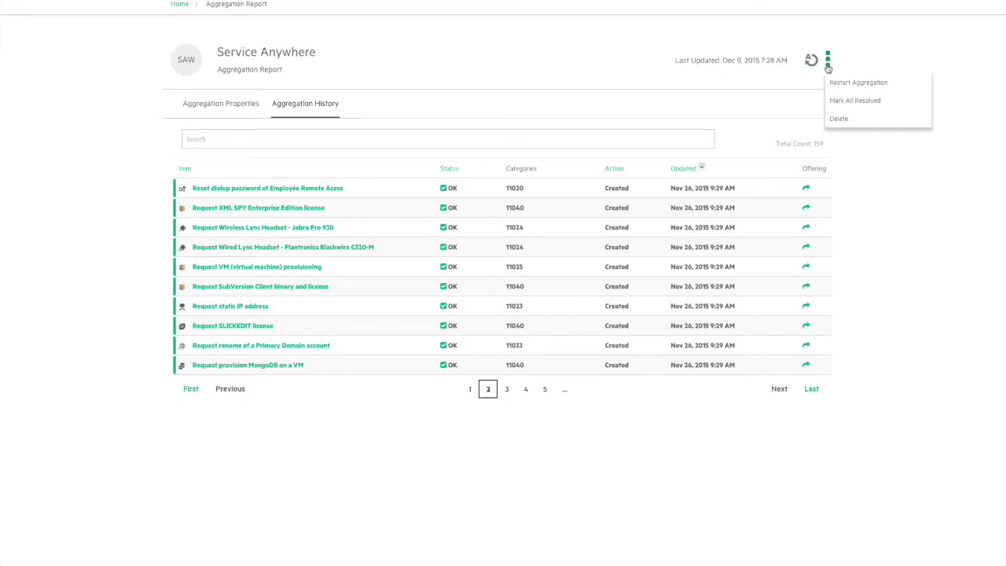
# Step: Start a new aggregation named "Demo new aggregation" with supplier OO (OO), and show the query filter's help text
pyautogui.click(180, 4)
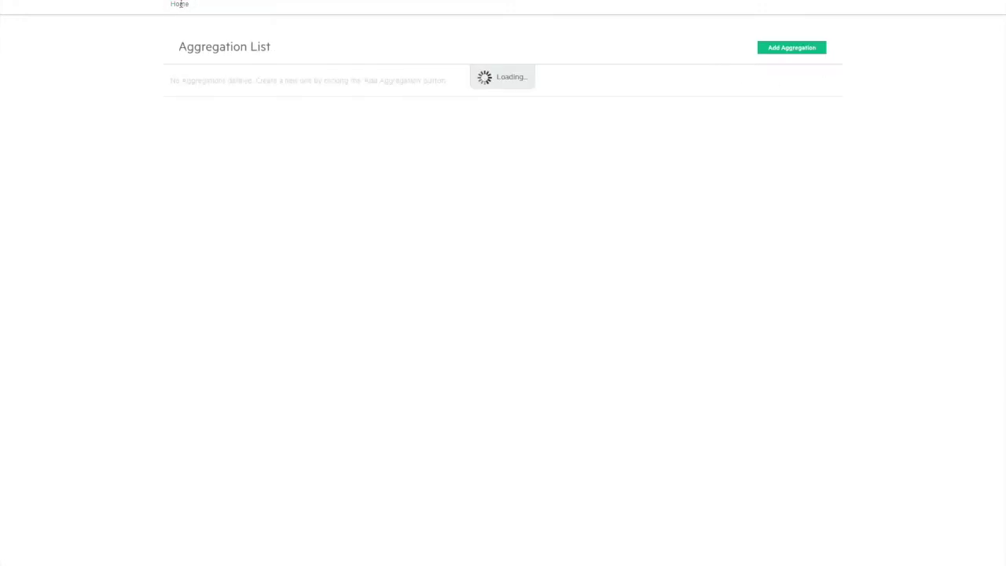
pyautogui.click(774, 47)
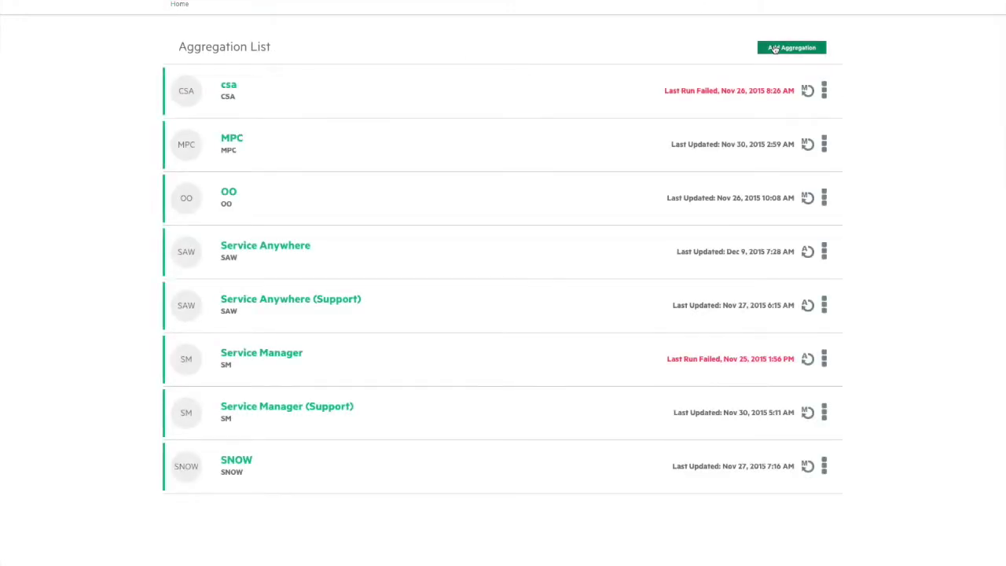
pyautogui.click(405, 147)
pyautogui.write('Demo')
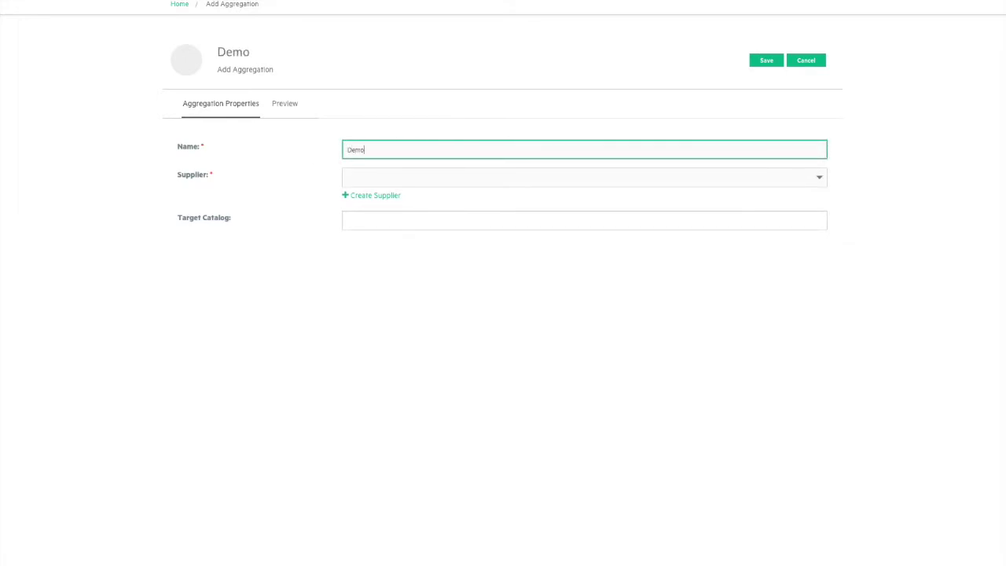
pyautogui.write(' new aggregation')
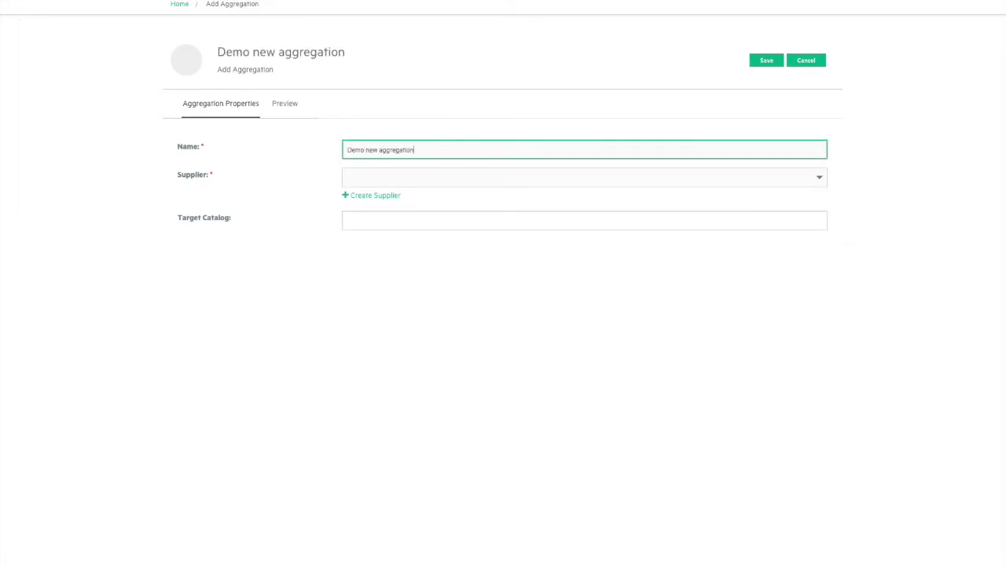
pyautogui.click(467, 182)
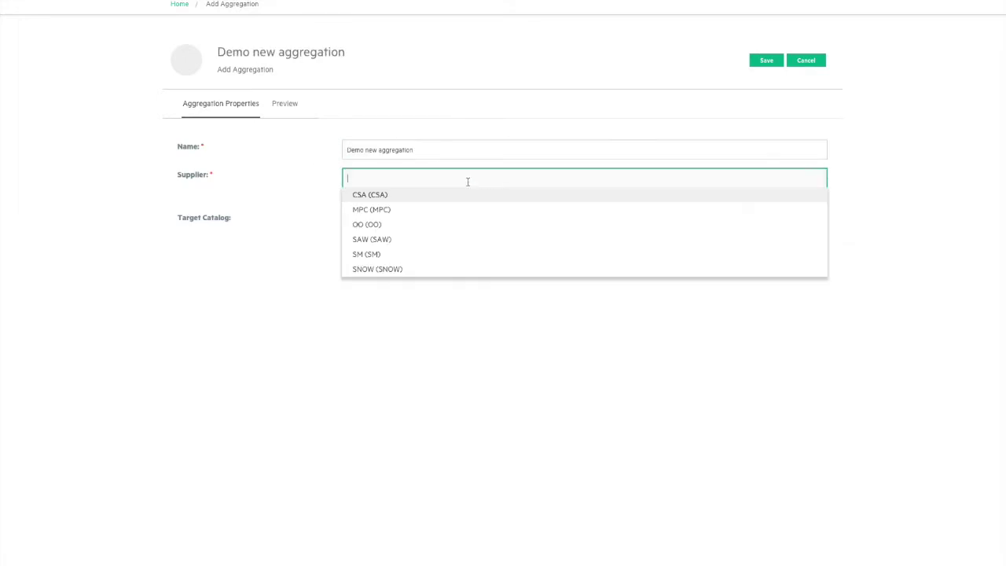
pyautogui.click(375, 225)
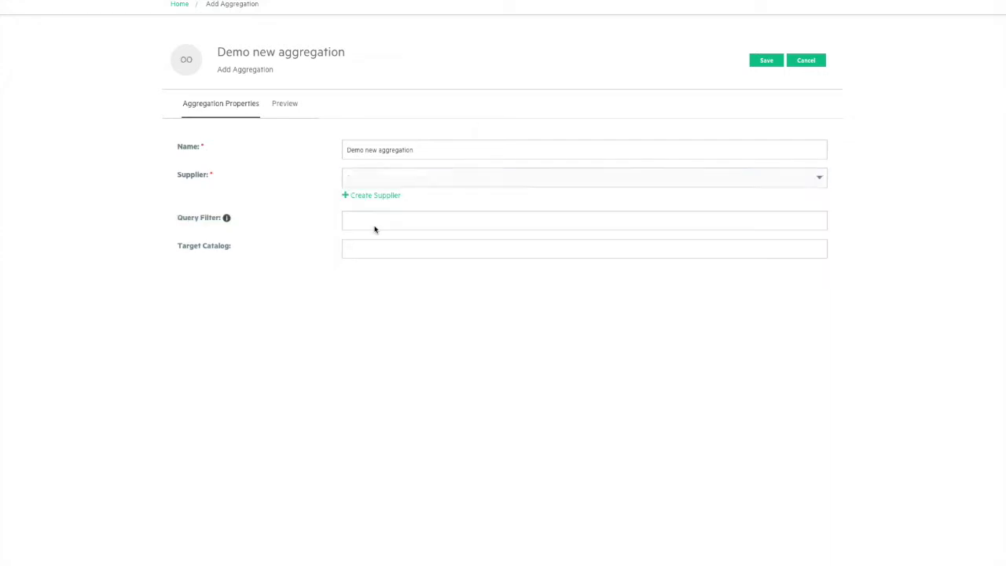
pyautogui.click(226, 218)
pyautogui.click(458, 220)
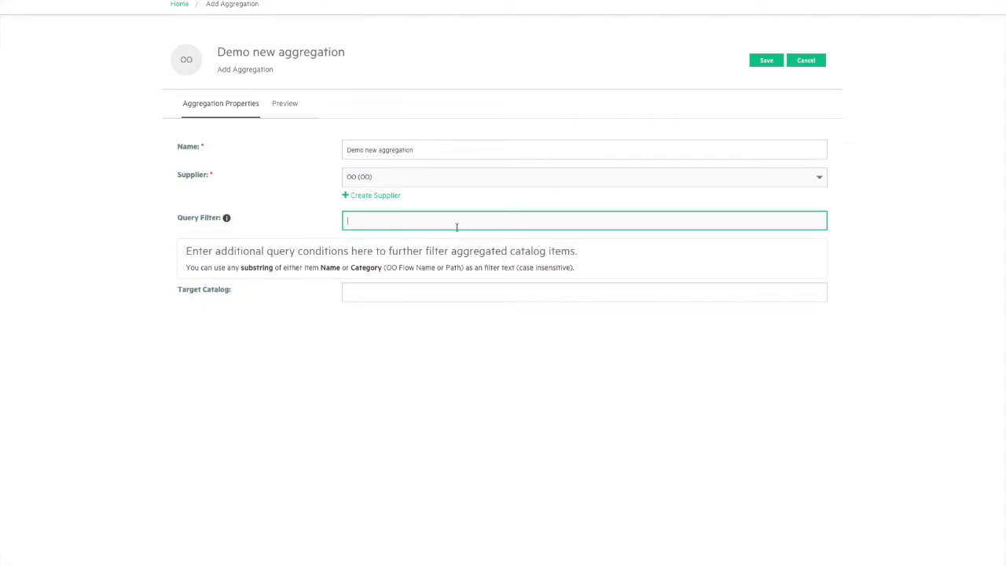
pyautogui.click(456, 224)
pyautogui.write('nmoe')
pyautogui.press('BackSpace')
pyautogui.press('BackSpace')
pyautogui.press('BackSpace')
pyautogui.write('a')
pyautogui.press('BackSpace')
pyautogui.press('BackSpace')
pyautogui.press('BackSpace')
# Step: Set the target catalog to "Global Shared" and preview the items of the new aggregation
pyautogui.press('Tab')
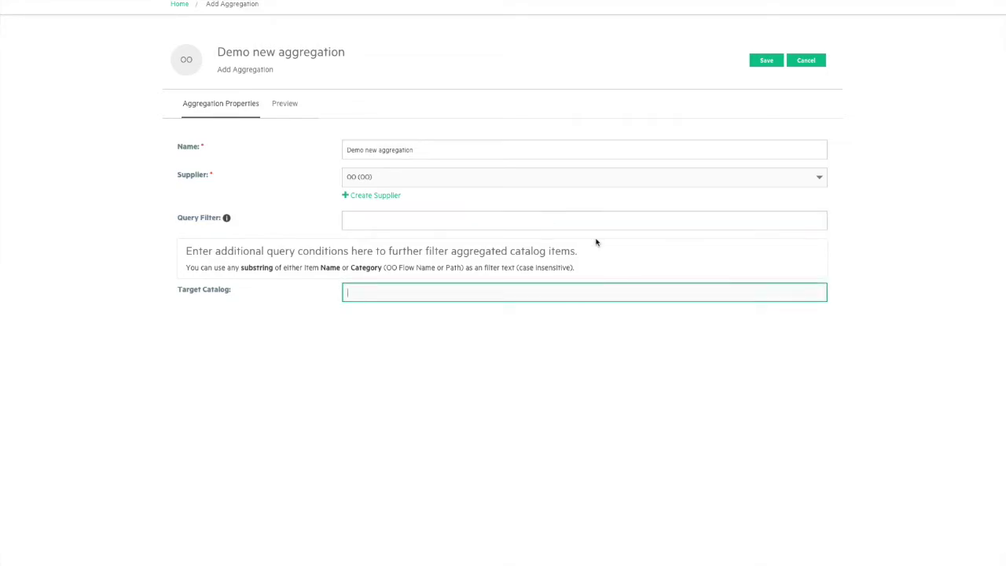
pyautogui.write('Global Shared')
pyautogui.click(286, 108)
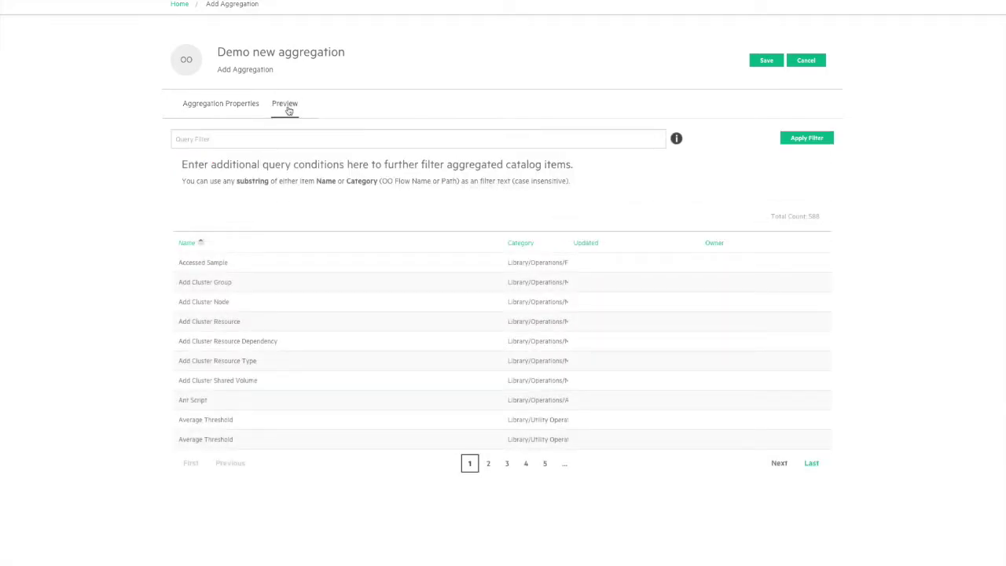
# Step: Apply the query filter "add" to the previewed catalog items
pyautogui.click(283, 139)
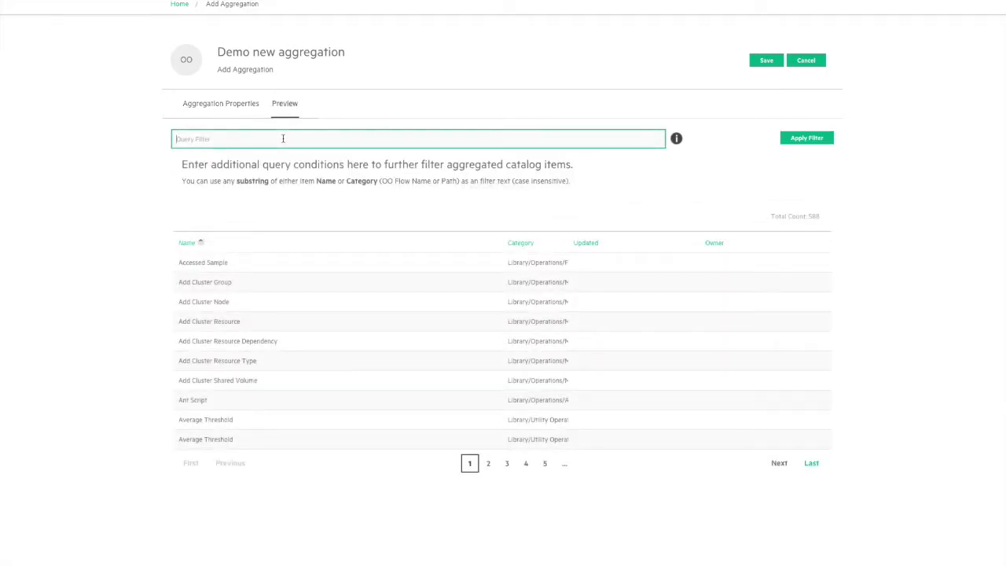
pyautogui.click(676, 139)
pyautogui.click(474, 144)
pyautogui.write('add')
pyautogui.click(811, 142)
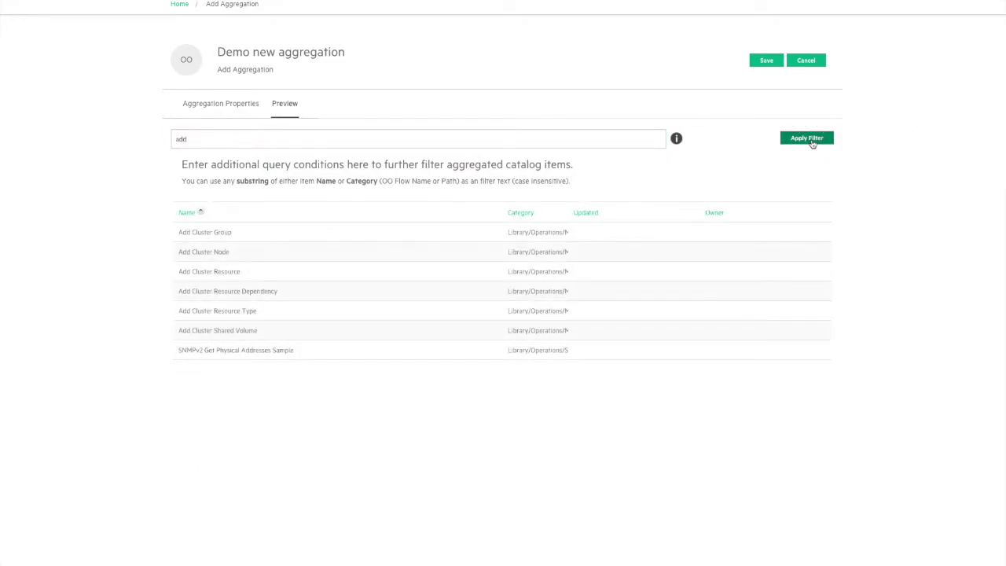
# Step: Review the new aggregation's properties and discard it, returning to the aggregation list
pyautogui.click(230, 109)
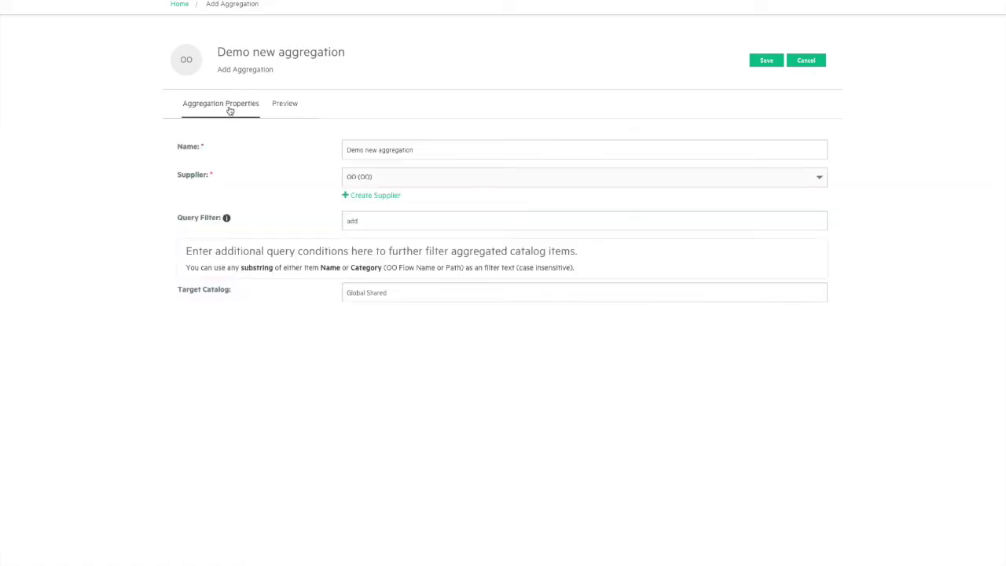
pyautogui.click(773, 60)
pyautogui.click(806, 61)
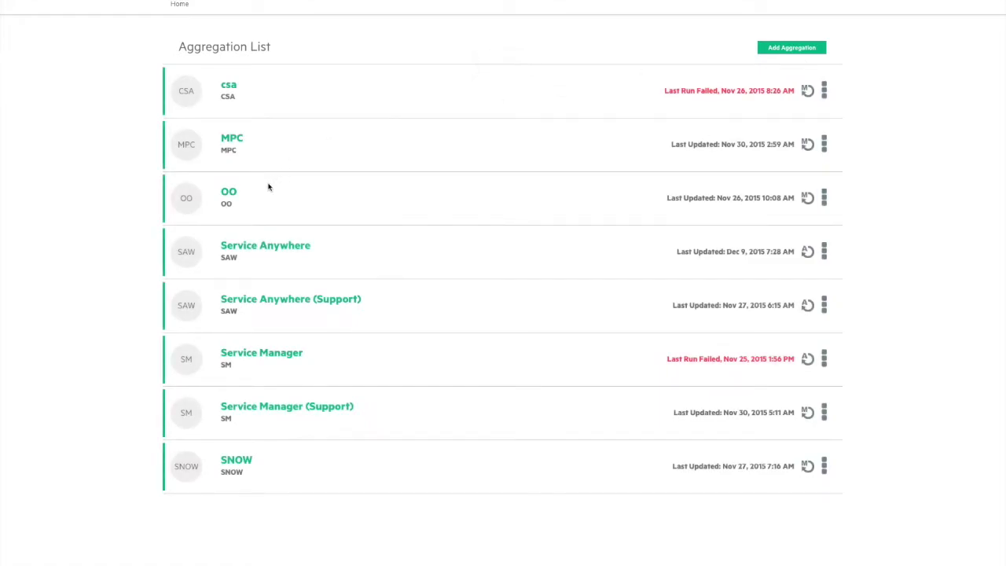
# Step: Examine the history and properties of the existing OO aggregation, including its source filter and status
pyautogui.click(236, 197)
pyautogui.click(306, 106)
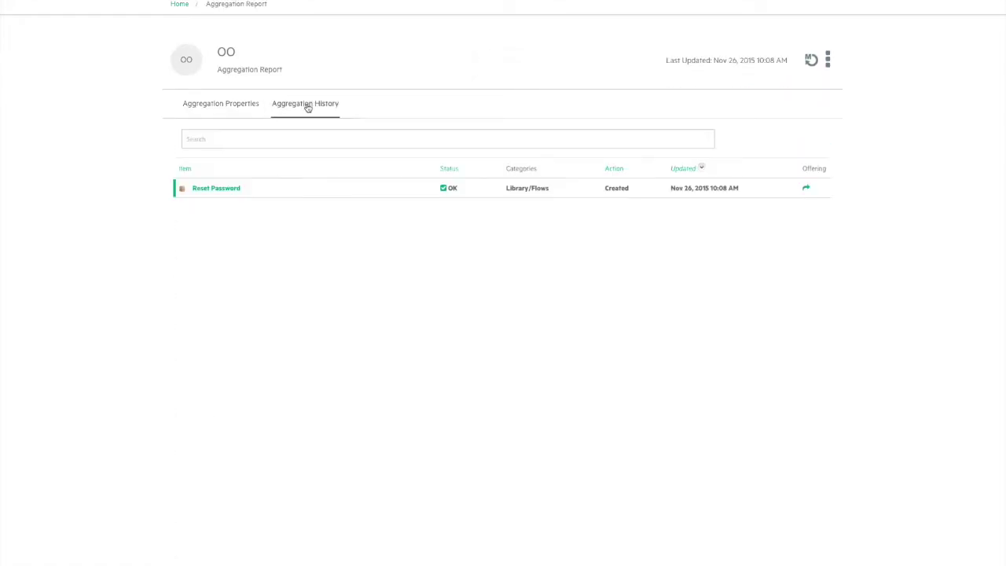
pyautogui.click(227, 101)
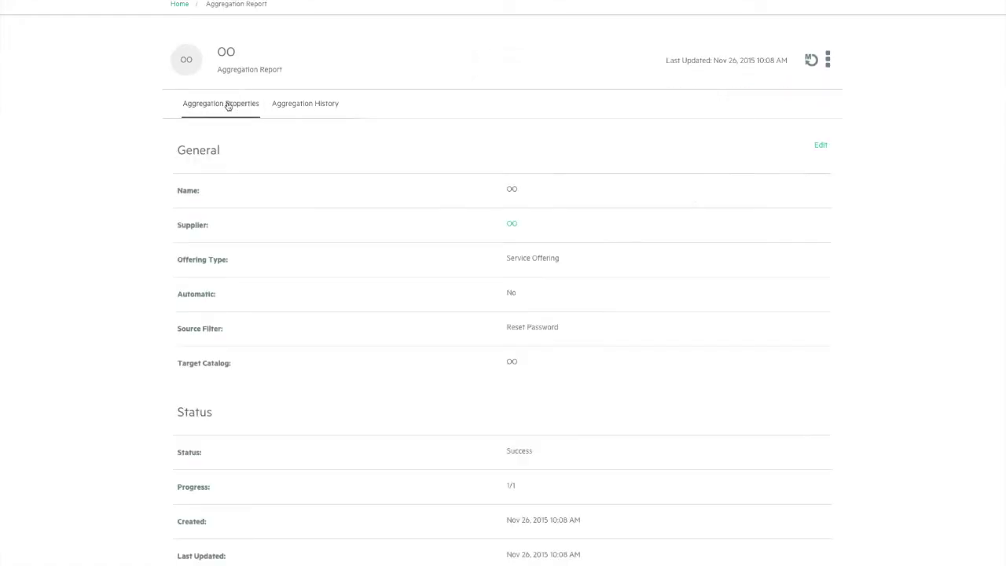
pyautogui.scroll(-1, 275, 411)
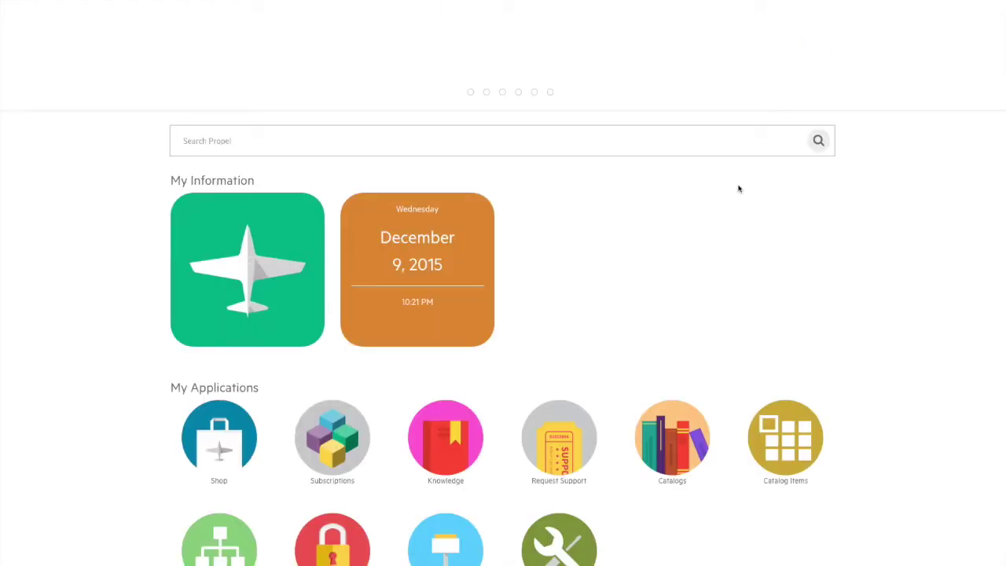
# Step: Review the details and attributes of the "Approve me!" approval policy and return to the policy list
pyautogui.scroll(-2, 739, 189)
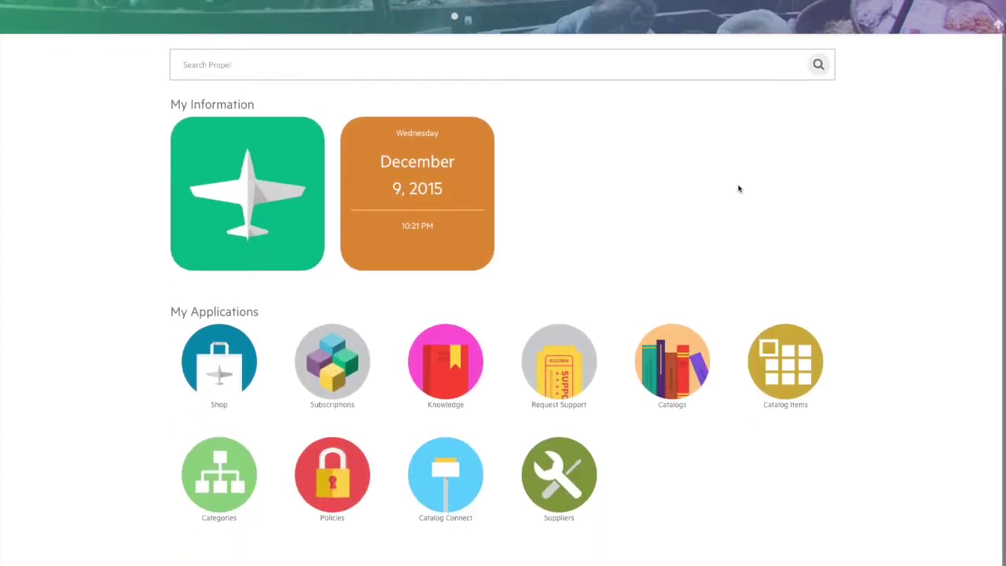
pyautogui.click(332, 498)
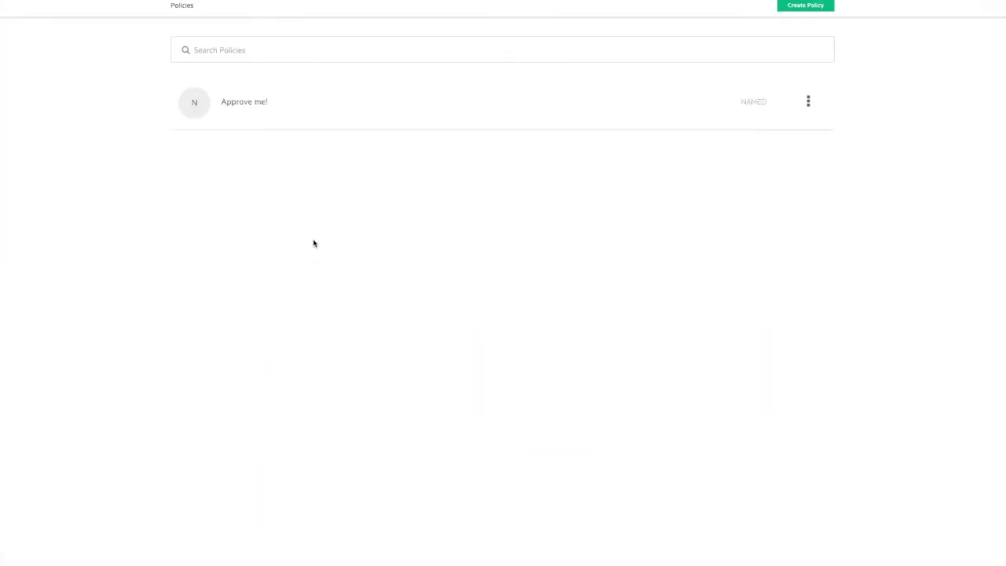
pyautogui.click(244, 111)
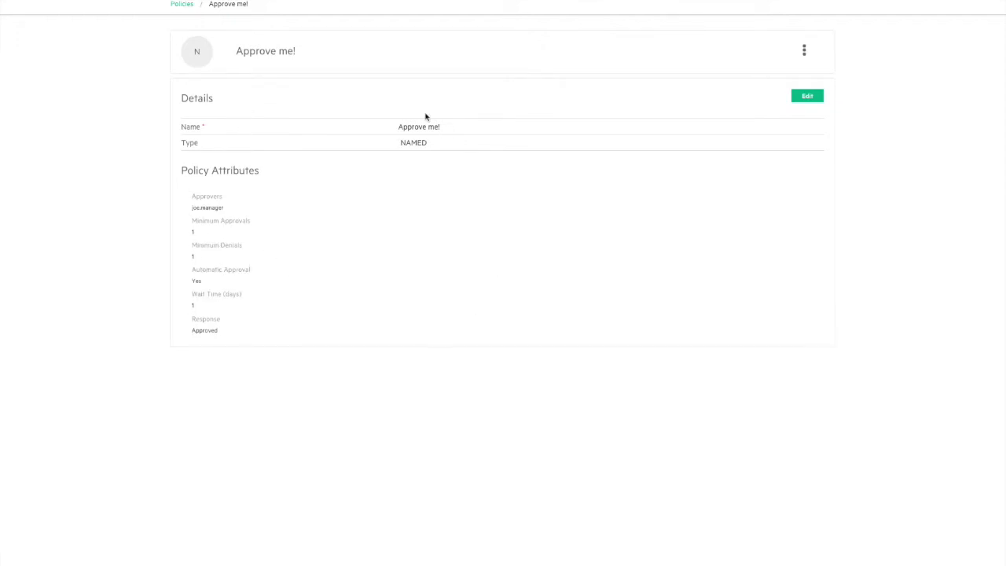
pyautogui.click(184, 6)
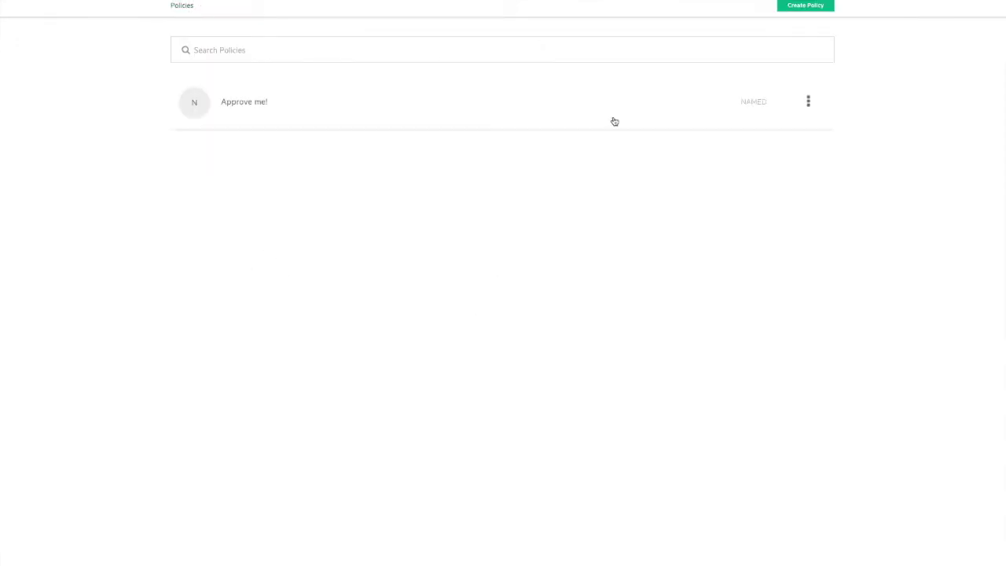
# Step: Start a new USER_CONTEXT approval policy named "A thing needs approving" with 2 approval levels
pyautogui.click(809, 6)
pyautogui.click(465, 79)
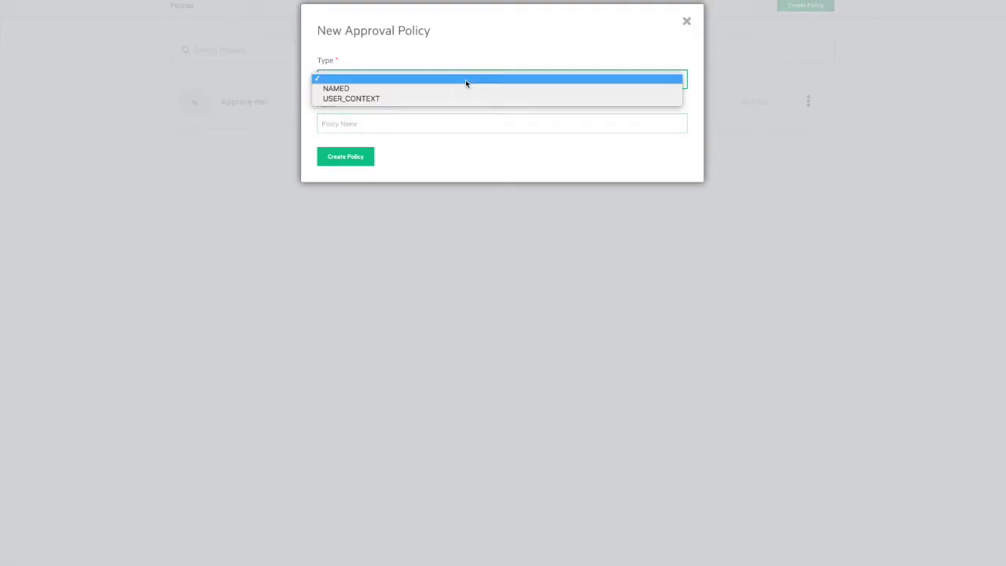
pyautogui.click(454, 96)
pyautogui.click(426, 126)
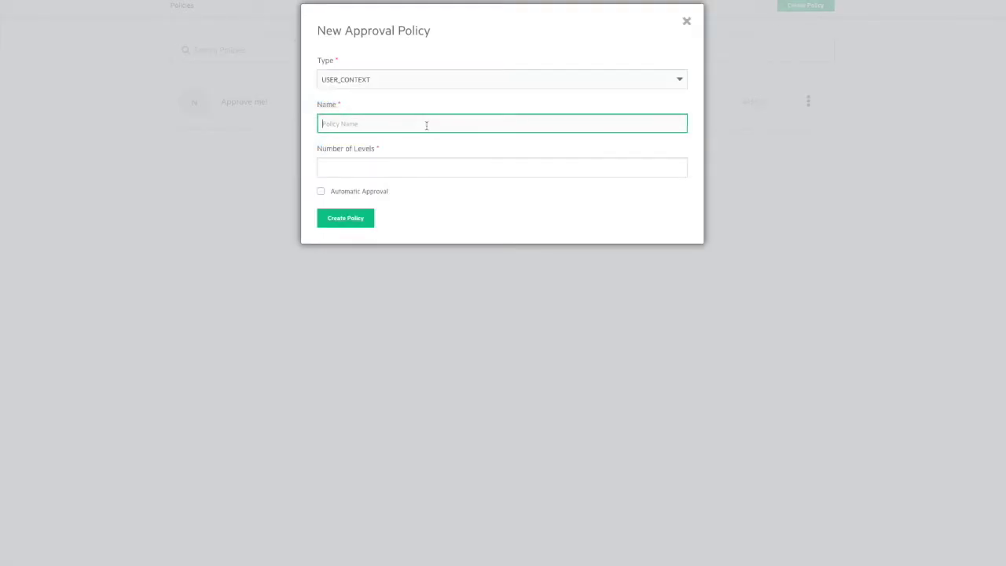
pyautogui.write('A thing needs approving')
pyautogui.press('Tab')
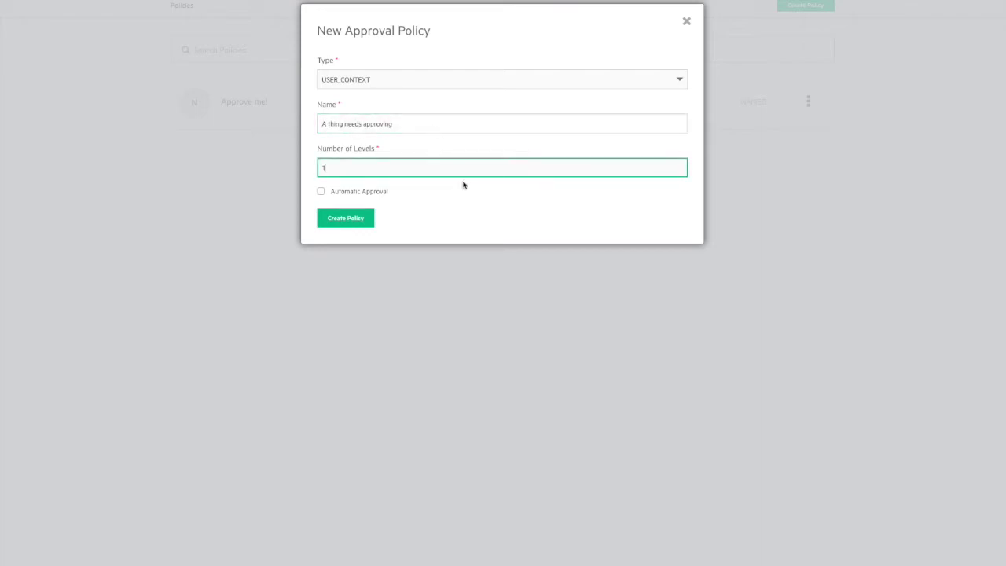
pyautogui.write('2')
# Step: Enable automatic approval with a 10-day wait and an Approved response, create the policy and leave its details page
pyautogui.click(321, 191)
pyautogui.click(367, 238)
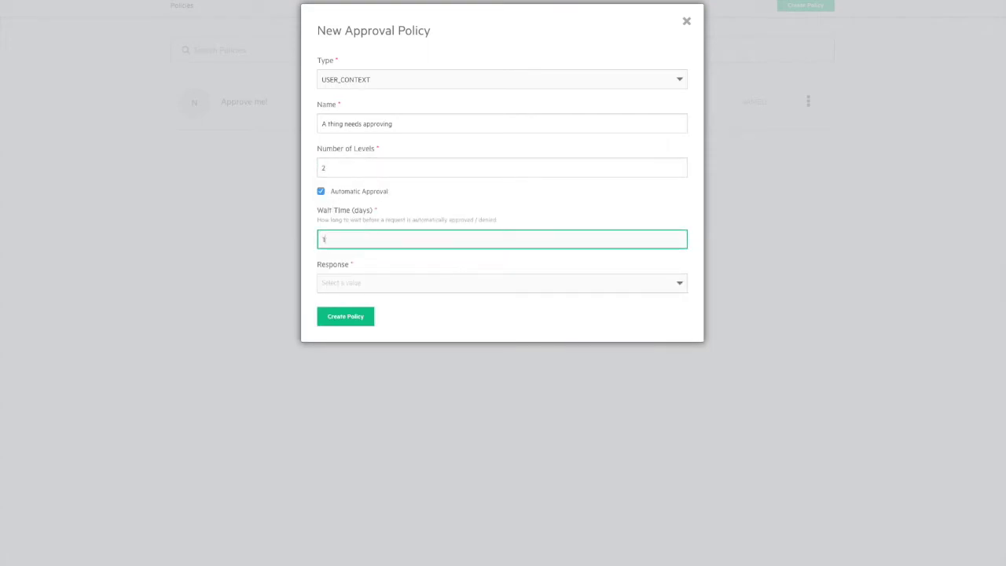
pyautogui.click(404, 283)
pyautogui.click(366, 300)
pyautogui.click(339, 317)
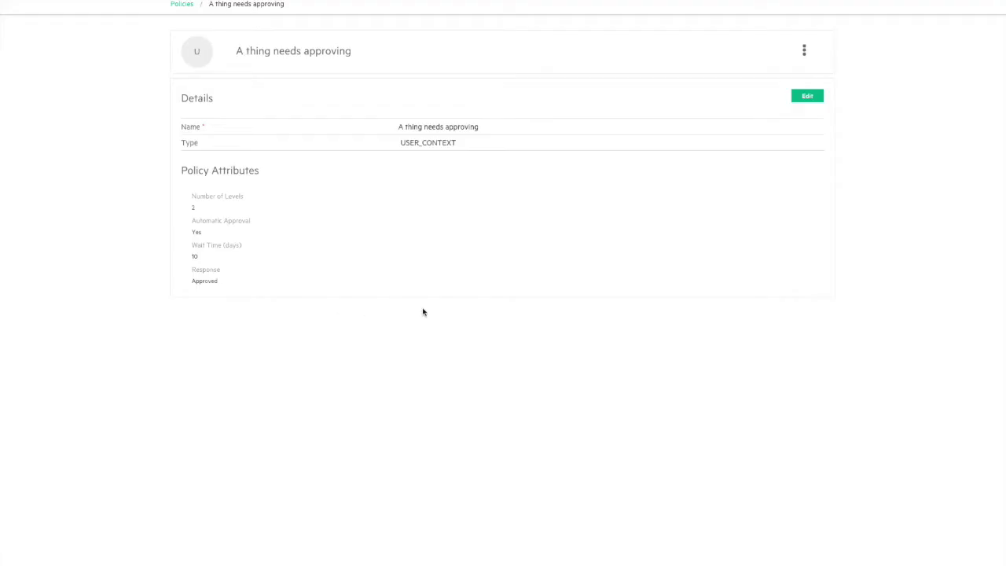
pyautogui.click(181, 4)
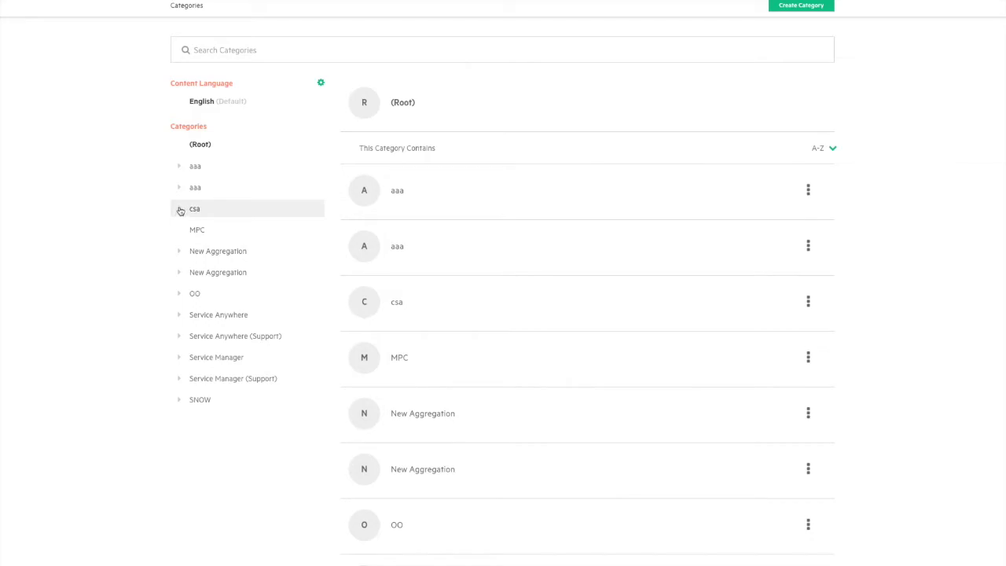
# Step: Create a subcategory named "Sub category1" under the Automated Remediation category of csa
pyautogui.click(180, 210)
pyautogui.click(246, 228)
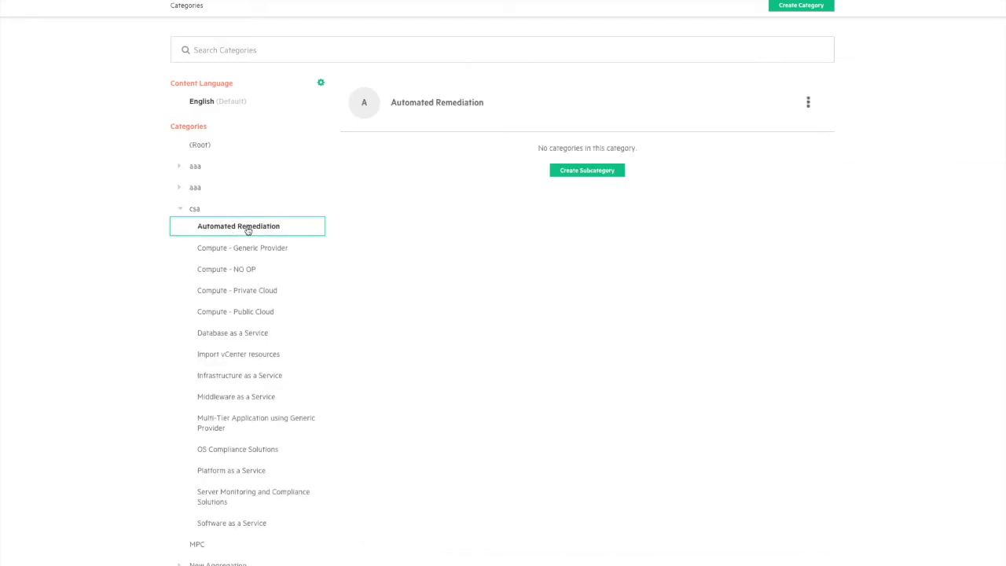
pyautogui.click(586, 170)
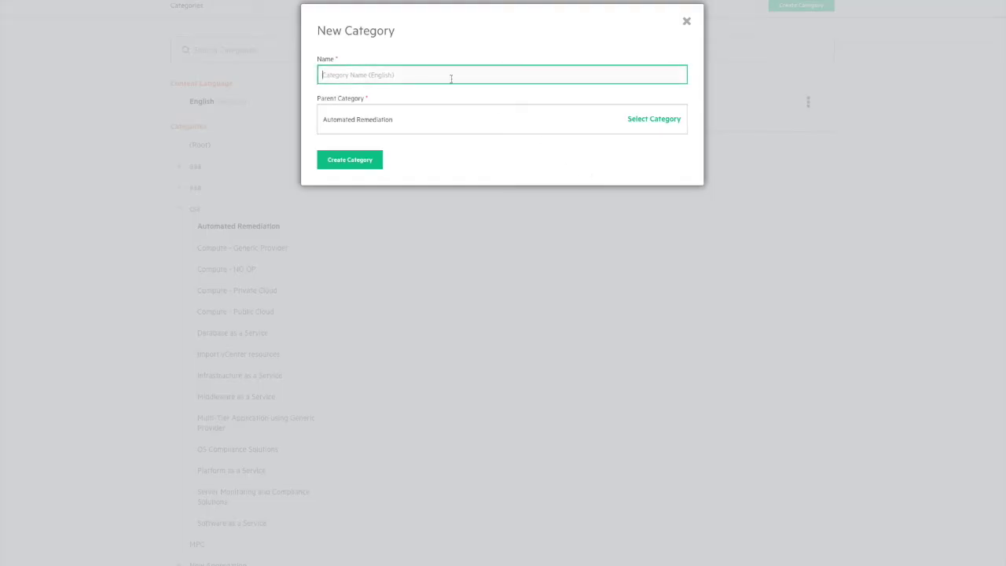
pyautogui.write('Sub category1')
pyautogui.click(369, 164)
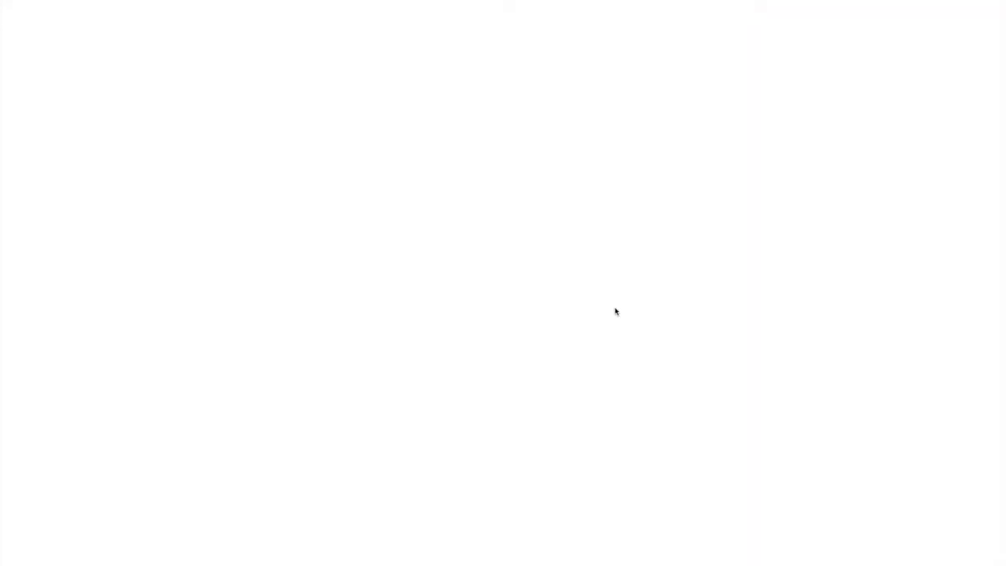
# Step: Open the catalog items and examine those in the MPC category
pyautogui.scroll(-2, 616, 312)
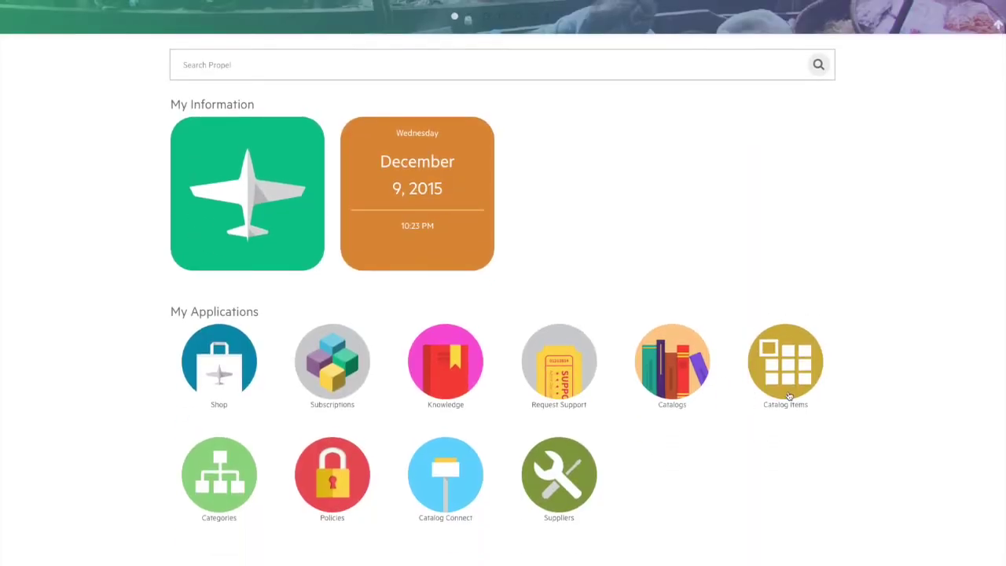
pyautogui.click(786, 364)
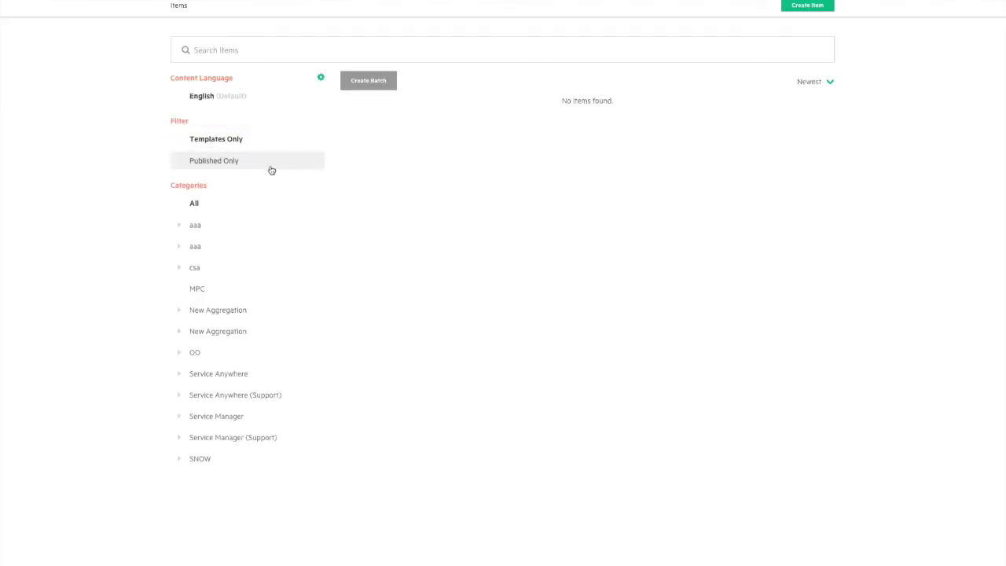
pyautogui.click(203, 291)
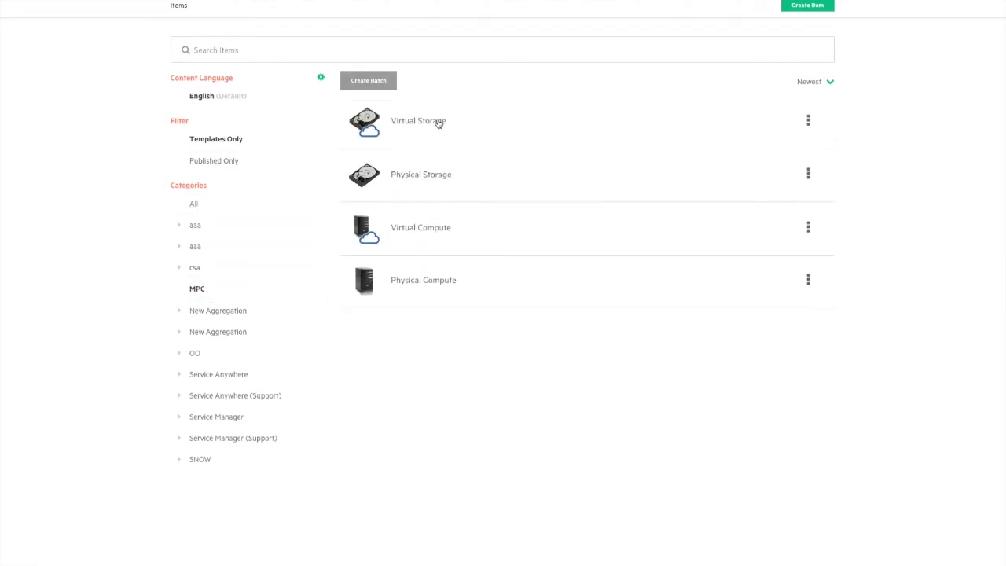
# Step: Search the catalog items across all categories for "laptop"
pyautogui.click(191, 206)
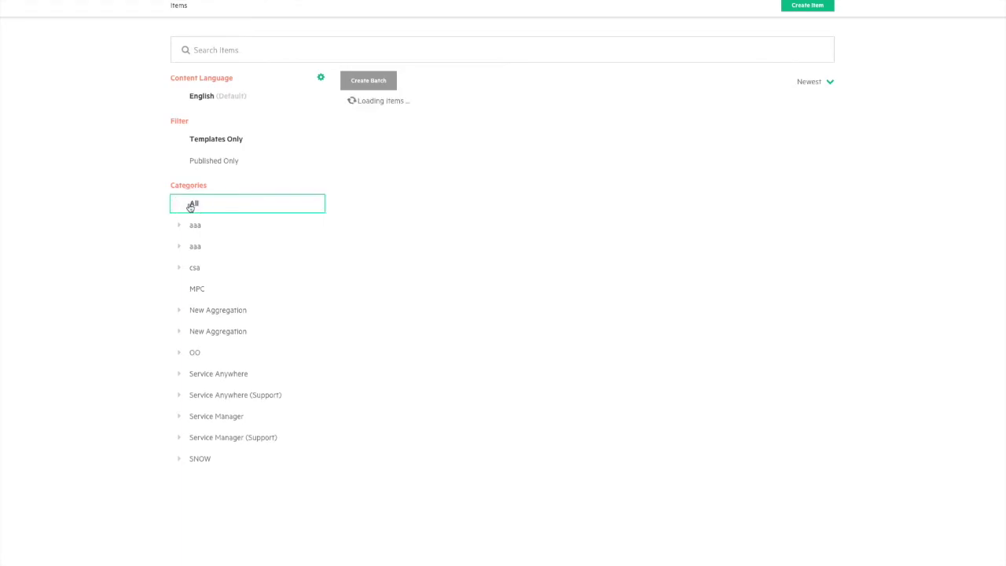
pyautogui.click(290, 49)
pyautogui.write('laptiop')
pyautogui.press('BackSpace')
pyautogui.press('BackSpace')
pyautogui.press('BackSpace')
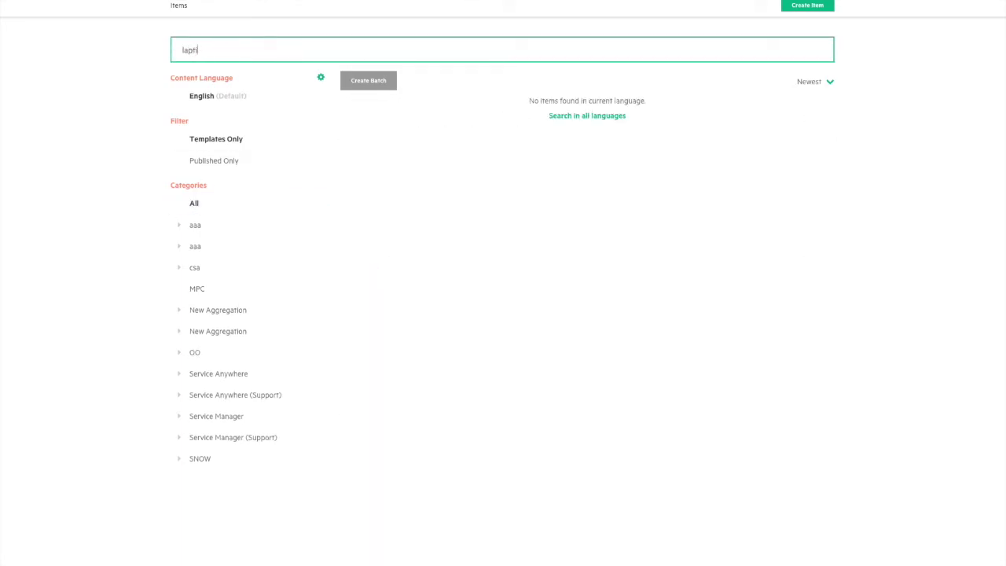
pyautogui.write('op')
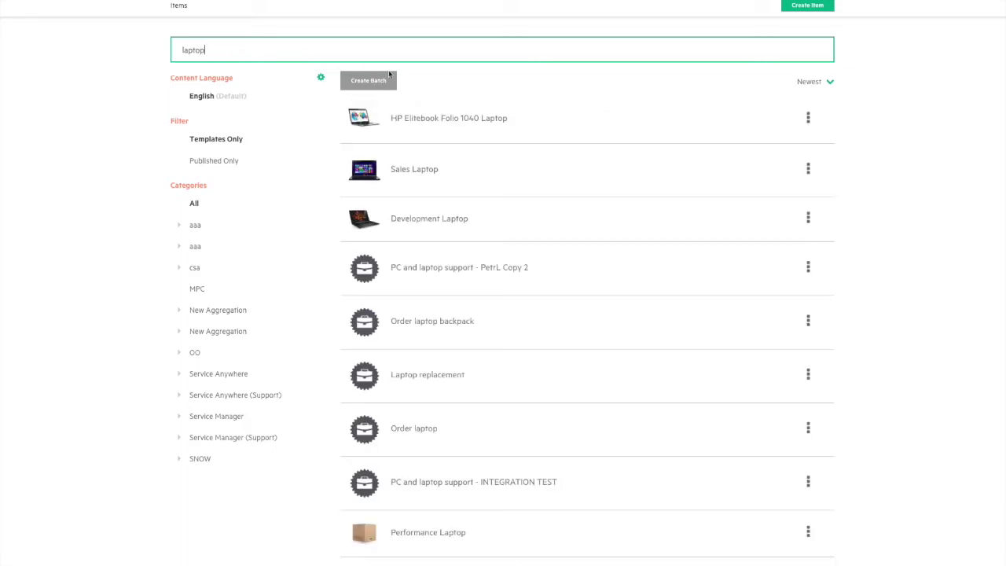
# Step: Open the HP Elitebook Folio 1040 Laptop item and view the form of its Service Manager profile
pyautogui.click(498, 119)
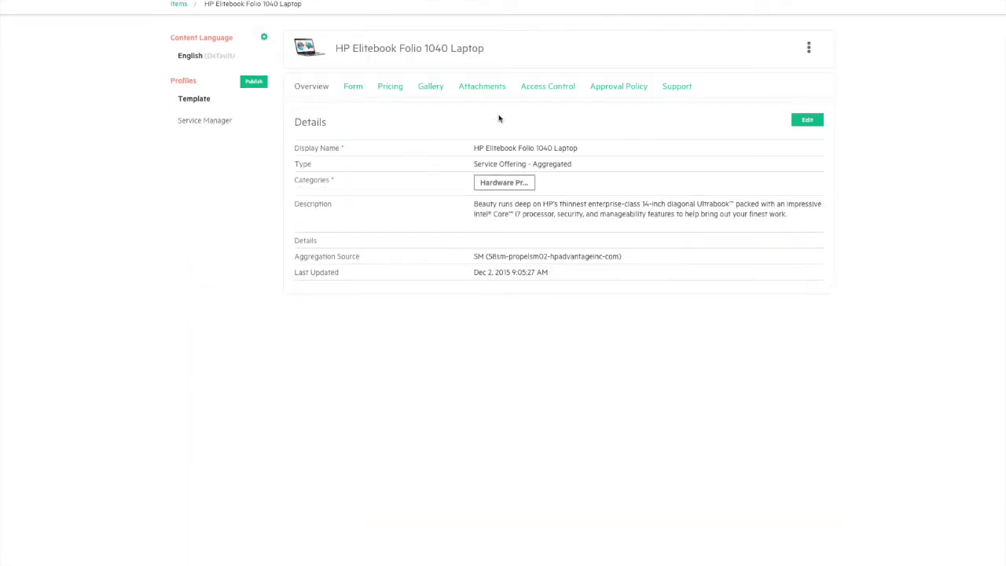
pyautogui.click(204, 126)
pyautogui.click(358, 90)
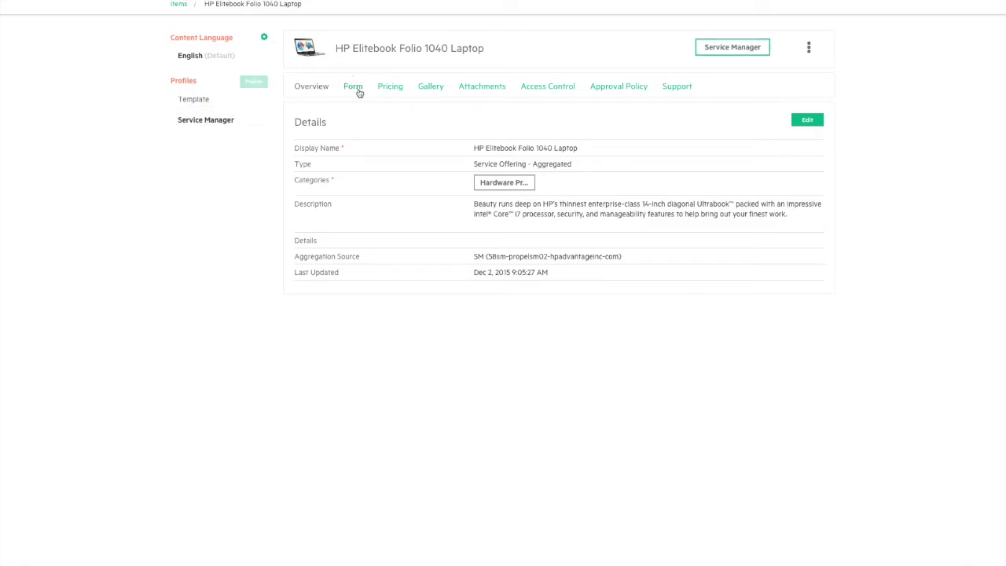
# Step: Add a dropdown list field below Charge code on the laptop's order form and select it
pyautogui.click(807, 114)
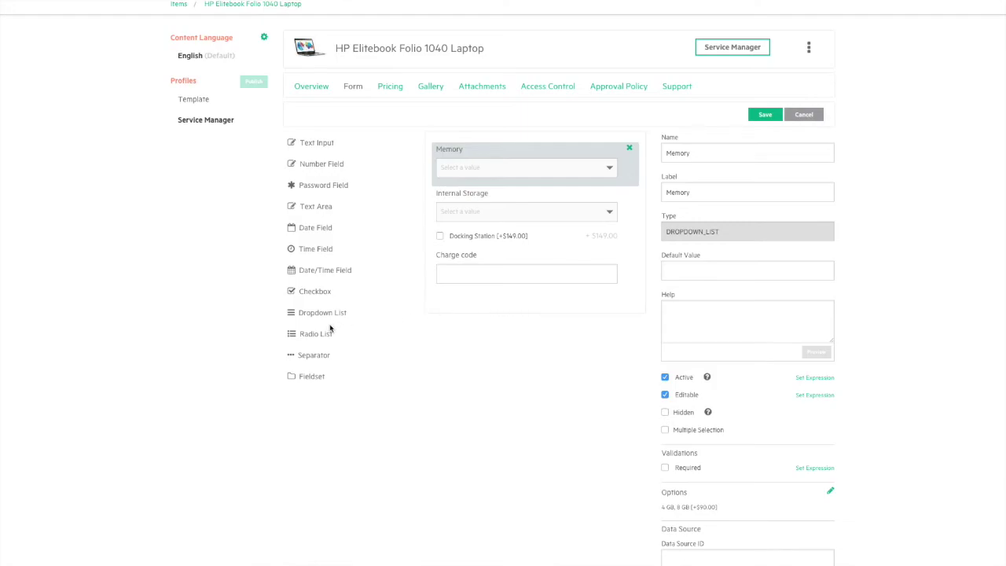
pyautogui.moveTo(323, 319); pyautogui.dragTo(451, 301)
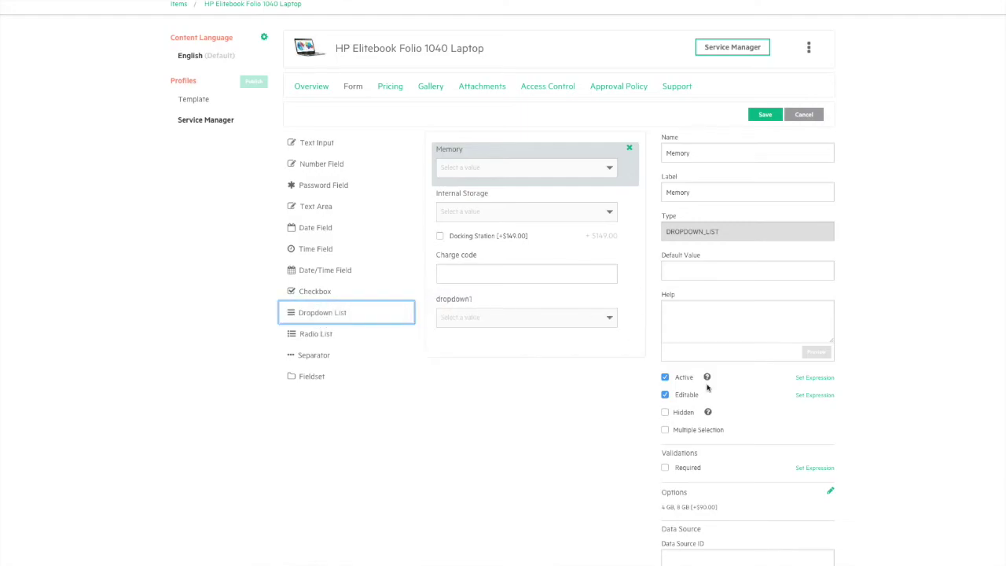
pyautogui.click(533, 317)
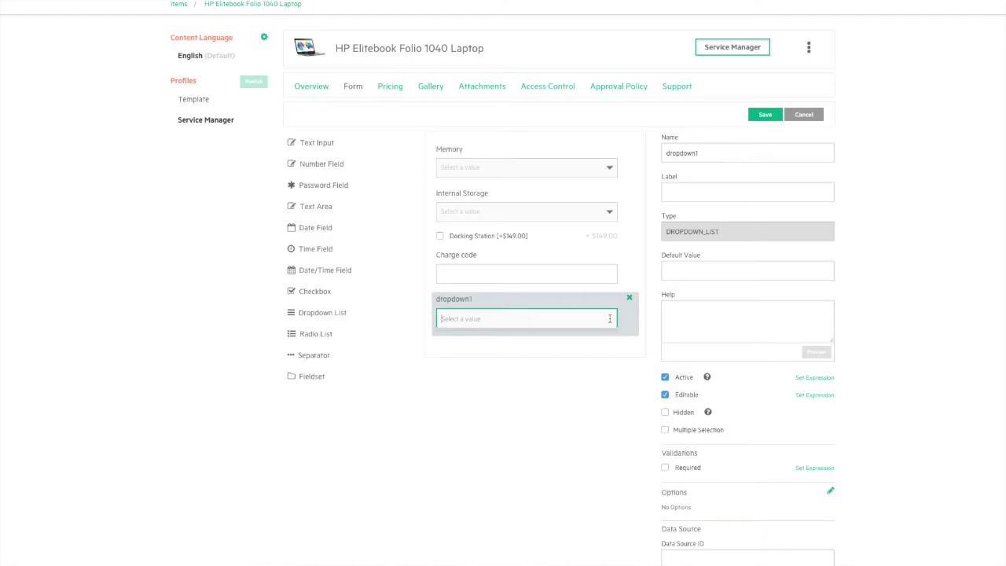
# Step: Add an empty data source parameter to the new dropdown field and switch its Required validation to an expression
pyautogui.scroll(-1, 925, 498)
pyautogui.click(815, 517)
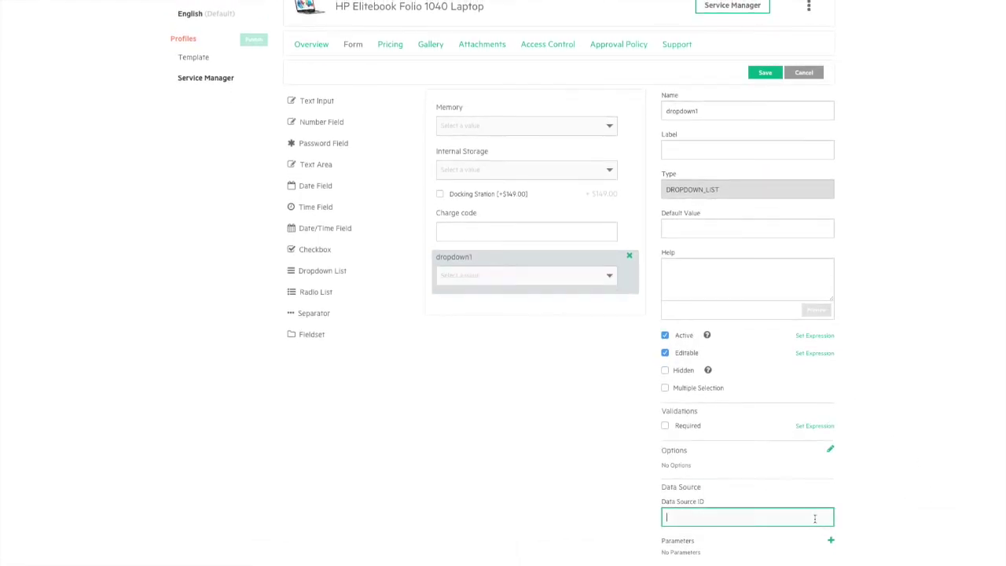
pyautogui.click(832, 540)
pyautogui.scroll(-1, 833, 543)
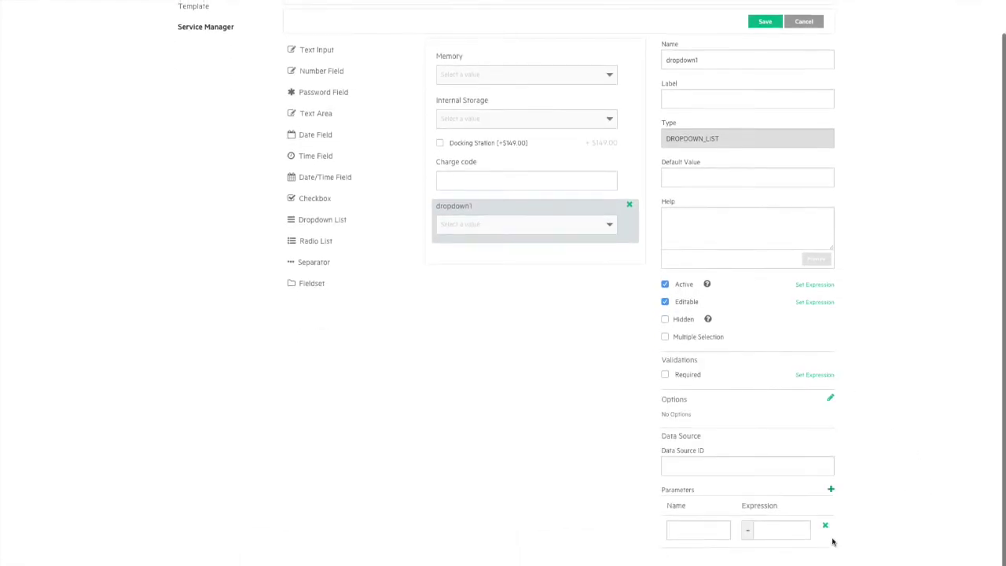
pyautogui.click(666, 375)
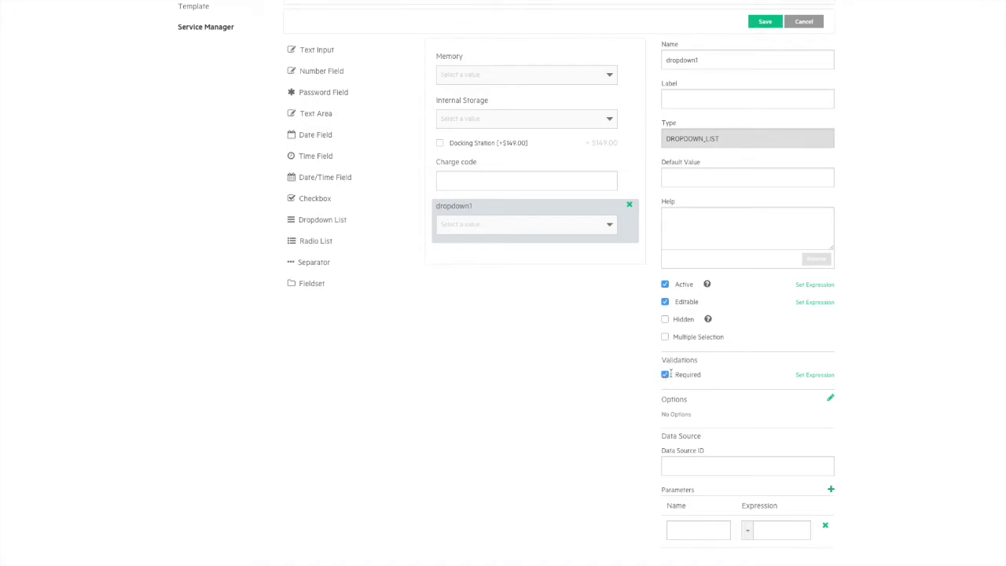
pyautogui.click(829, 378)
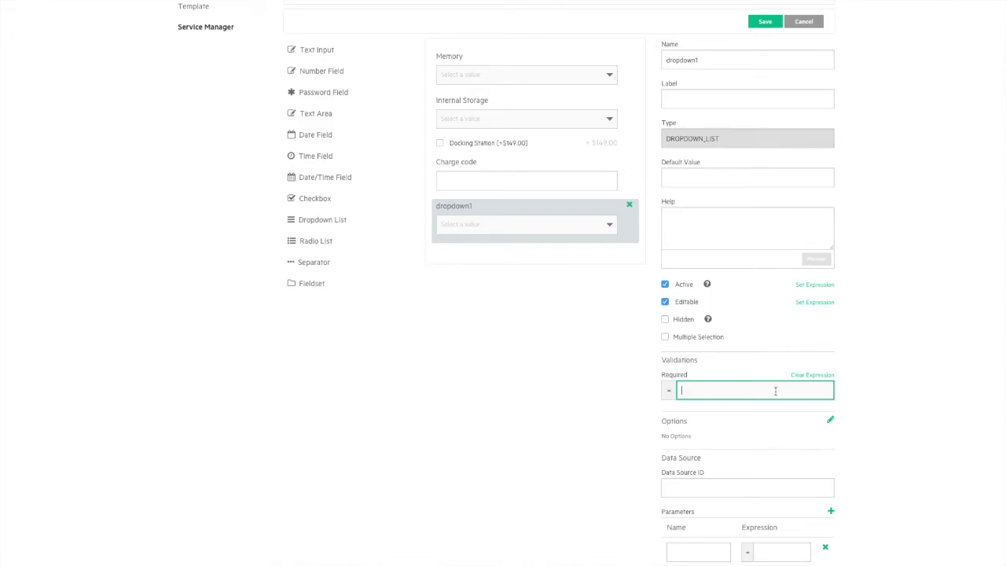
# Step: Discard the form edits and review the laptop item's pricing, gallery and attachments
pyautogui.click(395, 2)
pyautogui.click(340, 69)
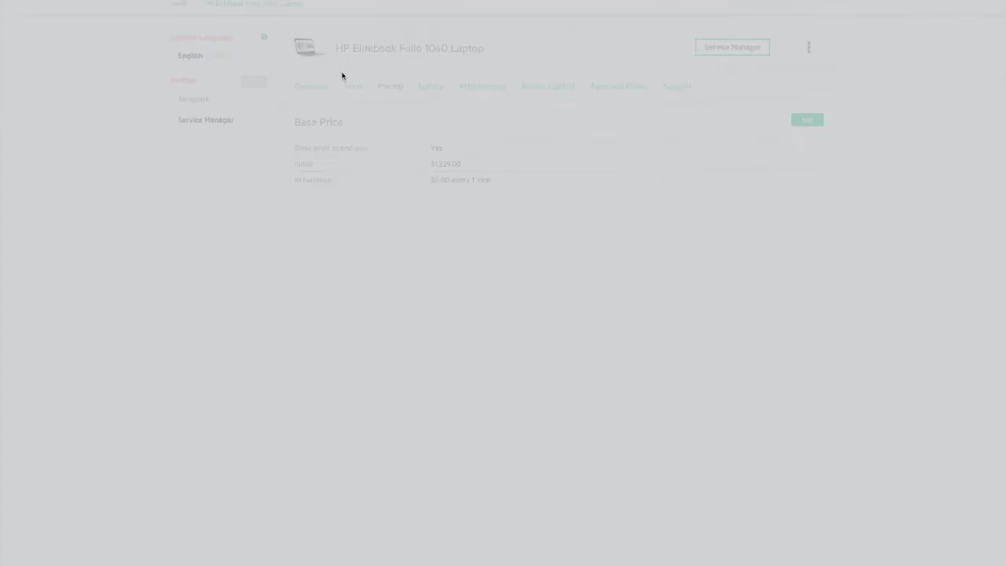
pyautogui.click(435, 87)
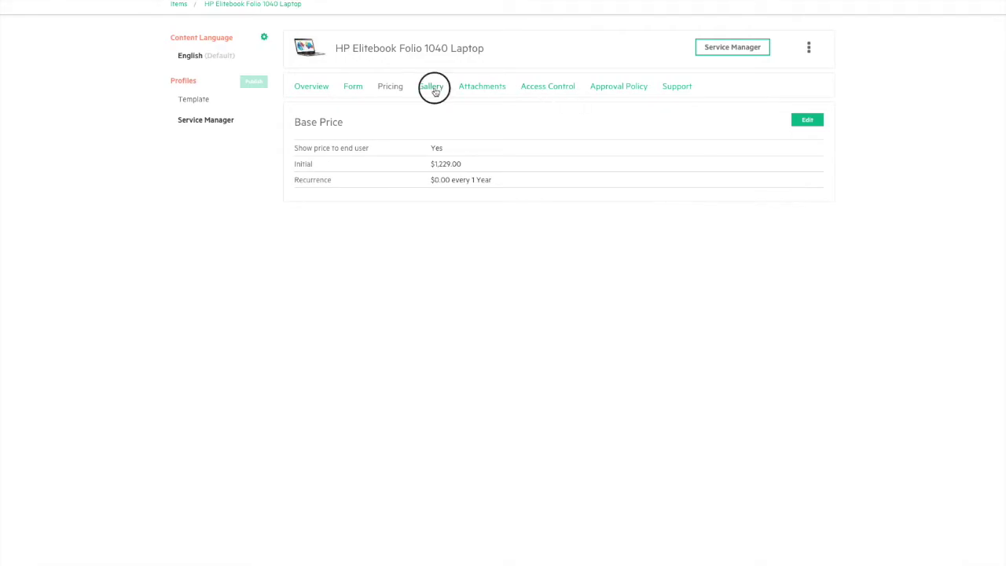
pyautogui.click(469, 87)
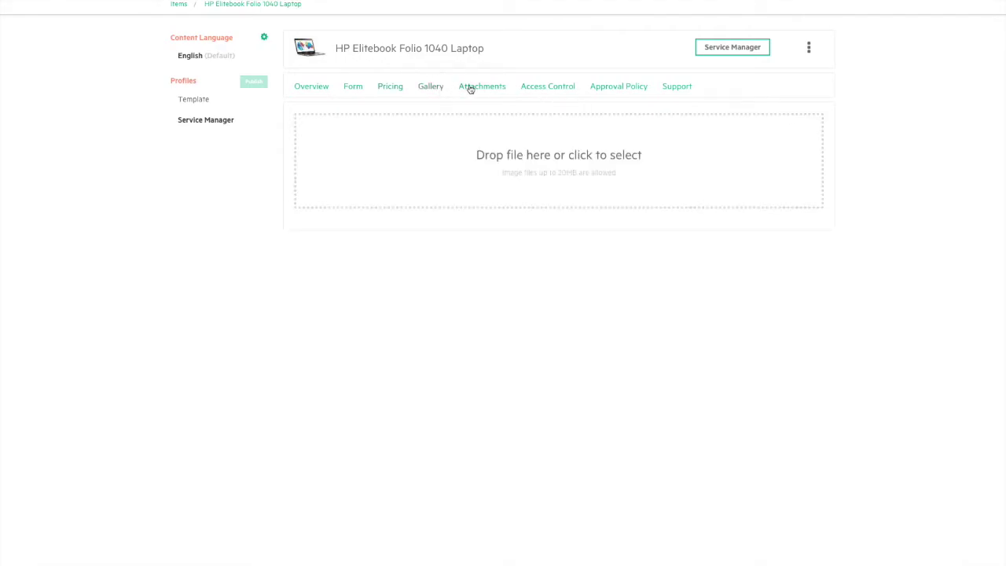
# Step: Grant the Shopper group access to the laptop item's Service Manager profile
pyautogui.click(558, 93)
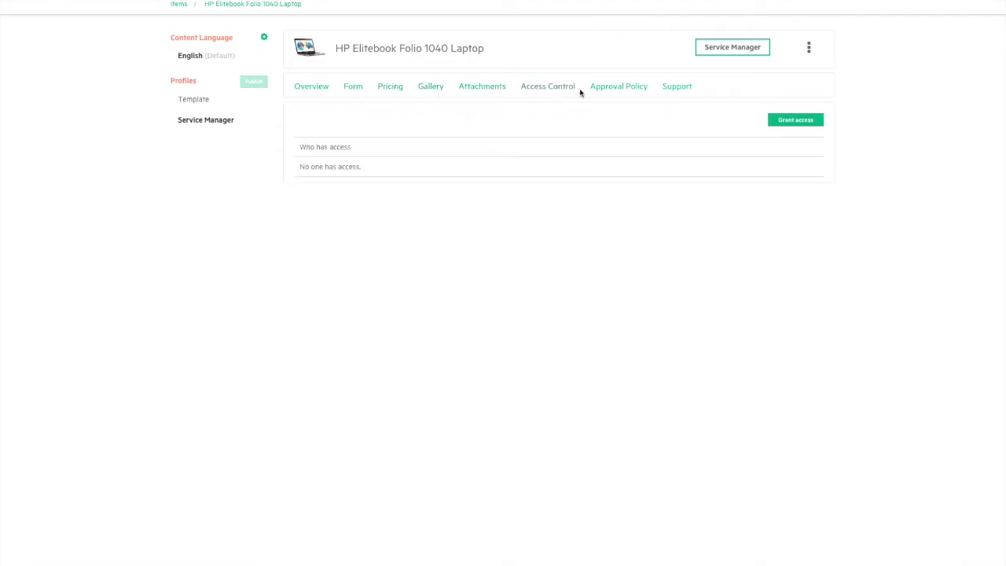
pyautogui.click(797, 120)
pyautogui.click(429, 74)
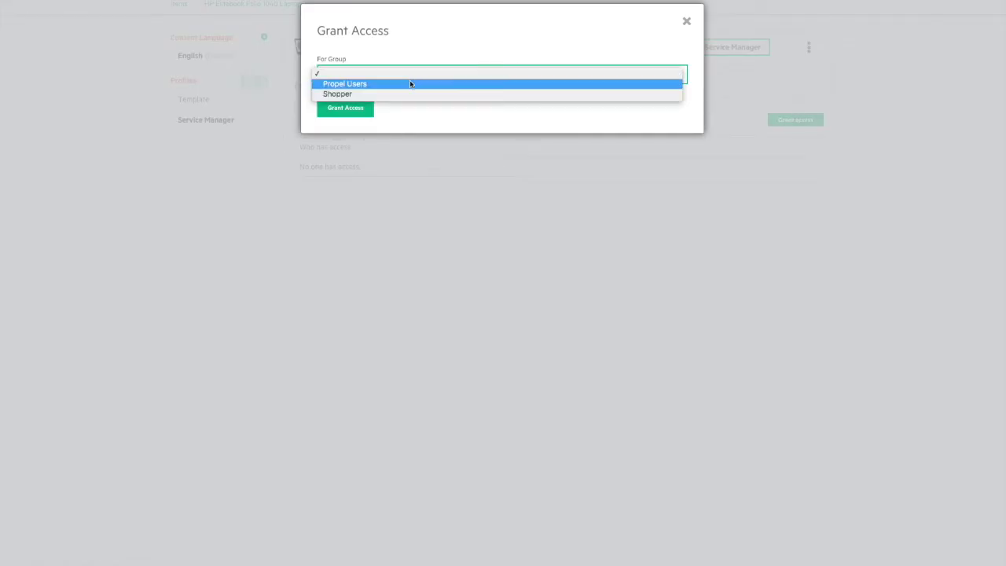
pyautogui.click(363, 95)
pyautogui.click(344, 107)
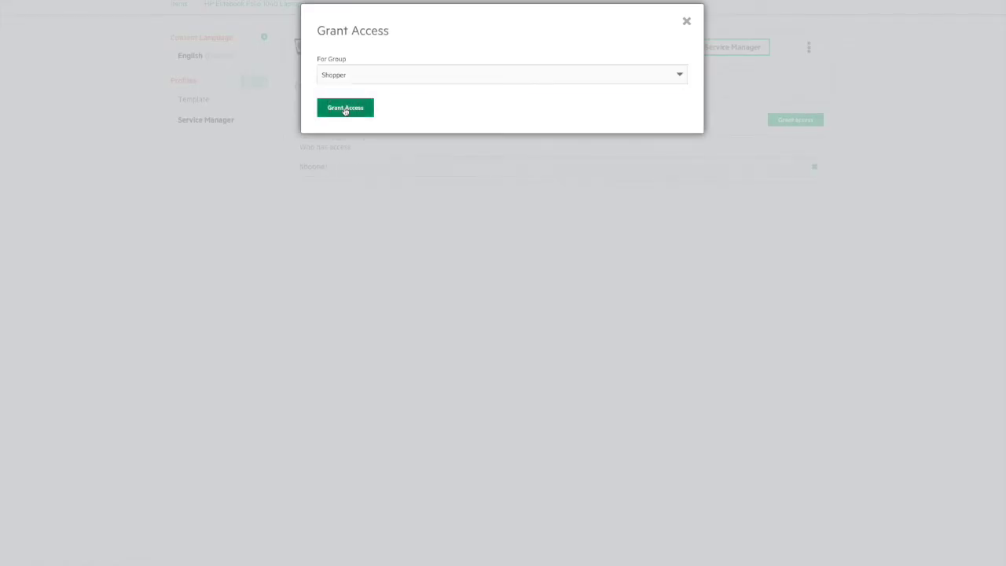
# Step: Set the approval policy of the laptop's Service Manager profile to "Approve me!" and save it
pyautogui.click(646, 87)
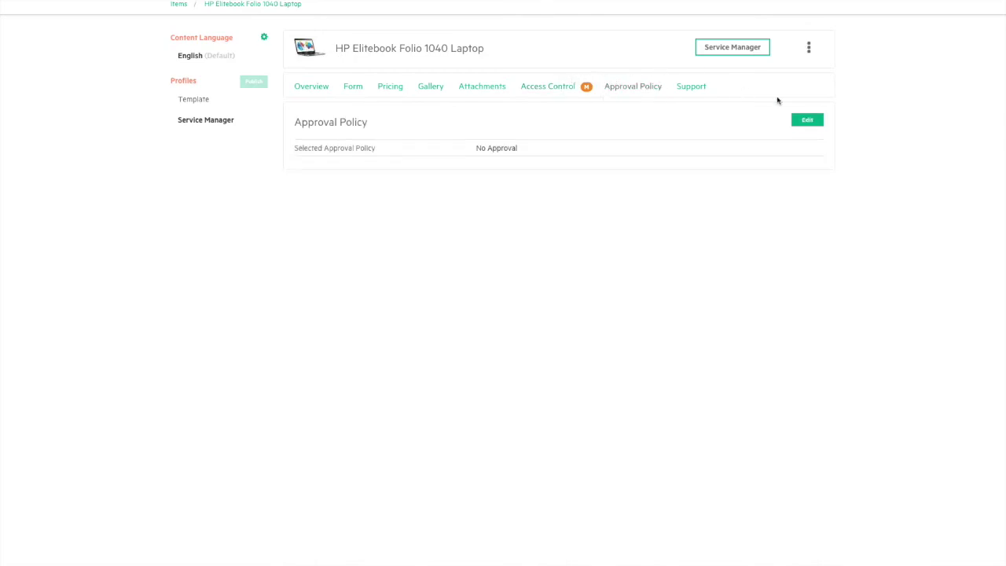
pyautogui.click(807, 120)
pyautogui.click(766, 153)
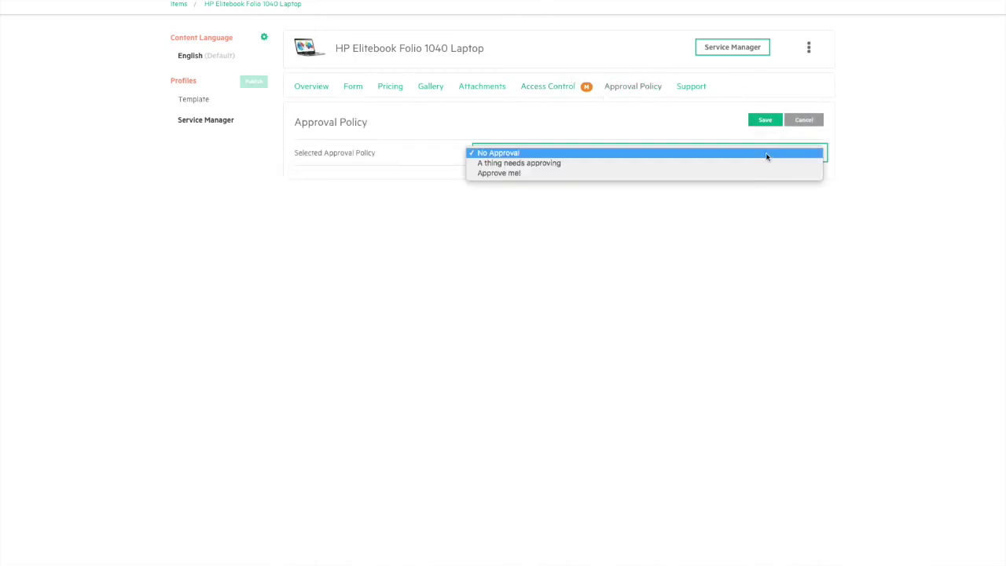
pyautogui.click(763, 173)
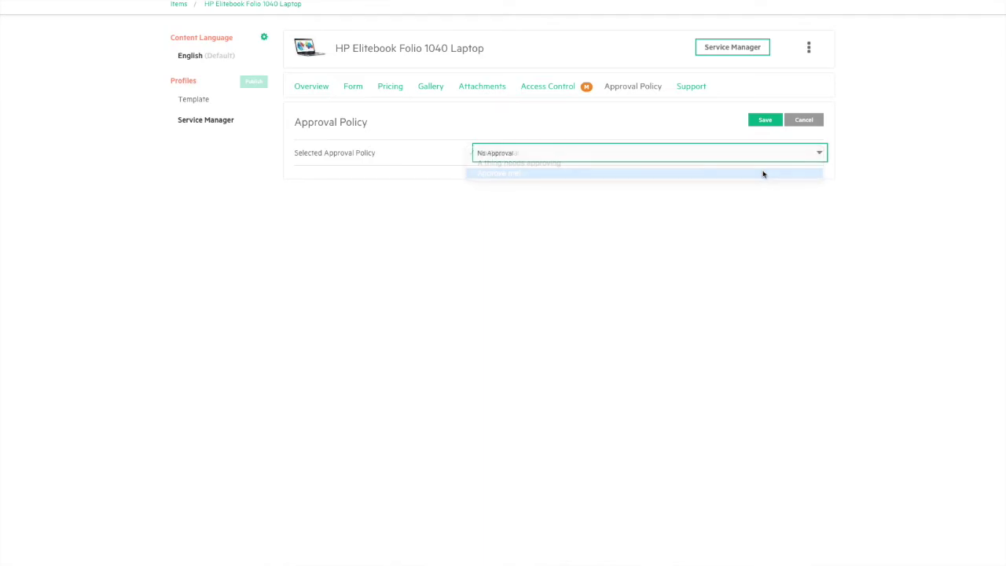
pyautogui.click(765, 121)
# Step: Start a related support catalog item for the laptop and choose Report Area Requiring Cleanup
pyautogui.click(705, 87)
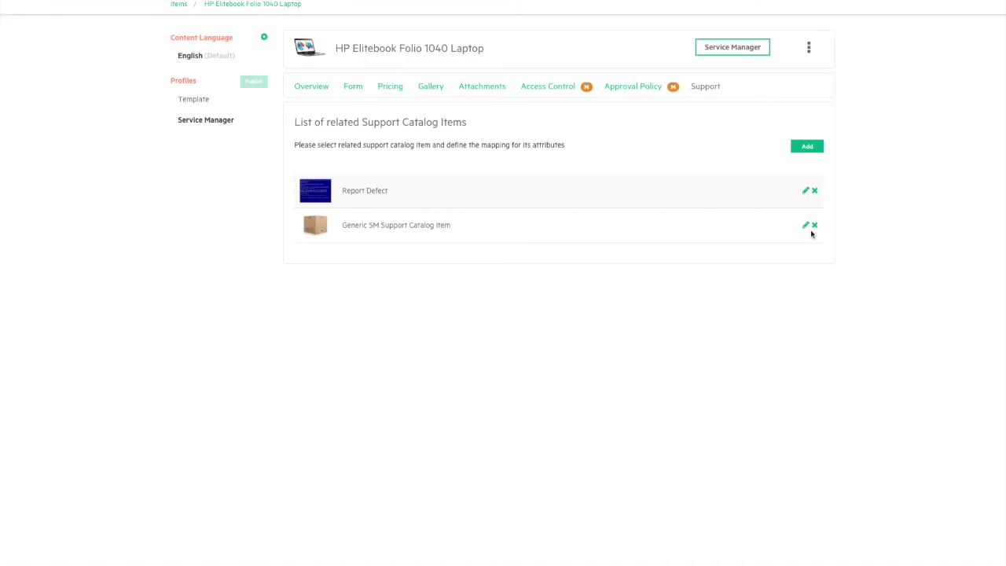
pyautogui.click(806, 146)
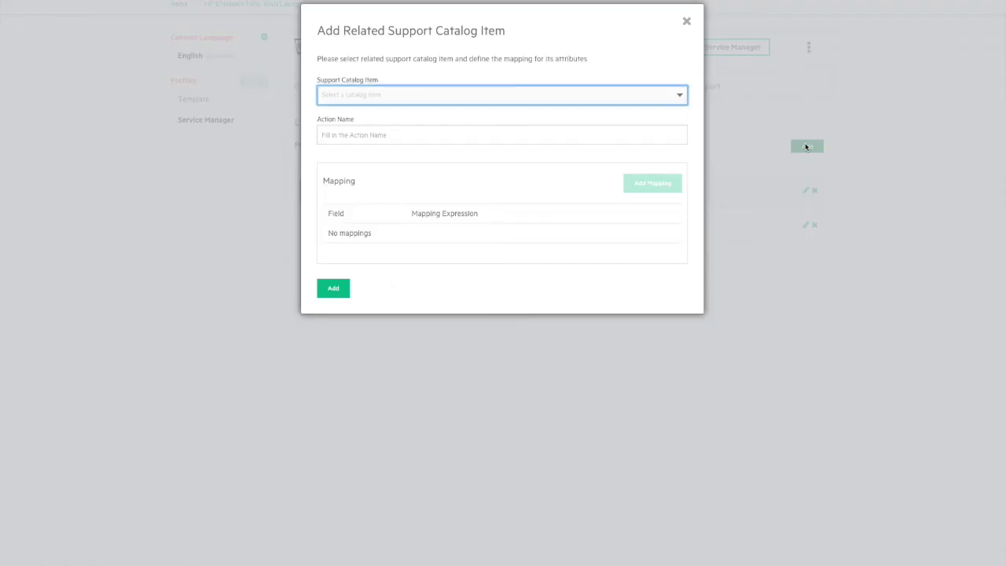
pyautogui.click(563, 97)
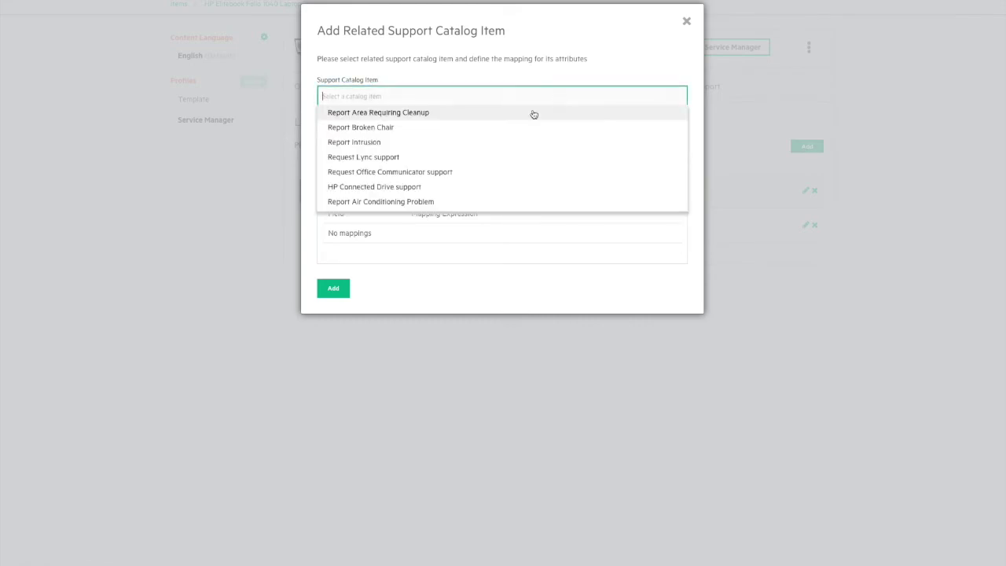
pyautogui.click(429, 116)
pyautogui.click(414, 94)
pyautogui.click(413, 112)
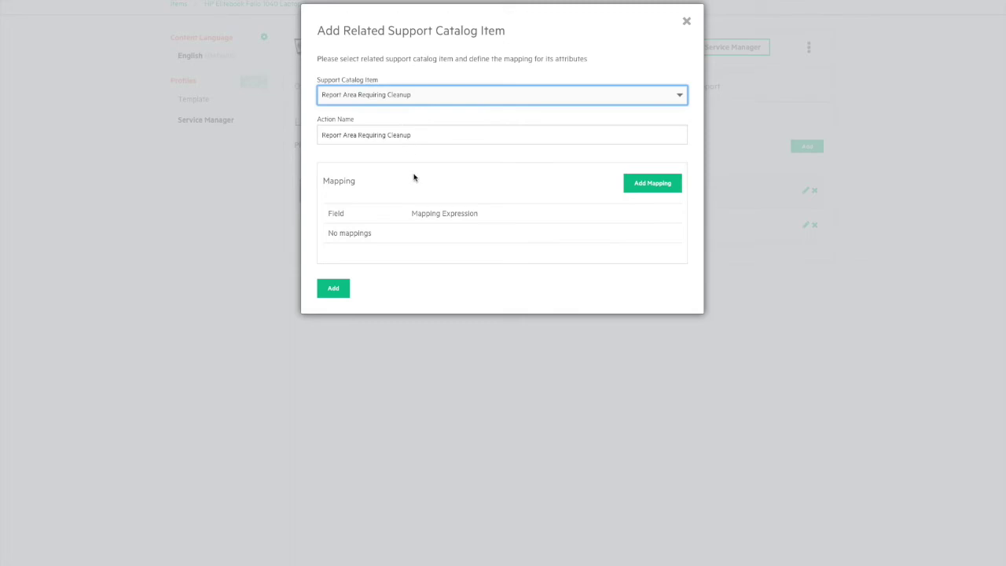
# Step: Start an attribute mapping for the support item's Description field and show the mapping expression help
pyautogui.click(652, 185)
pyautogui.click(429, 97)
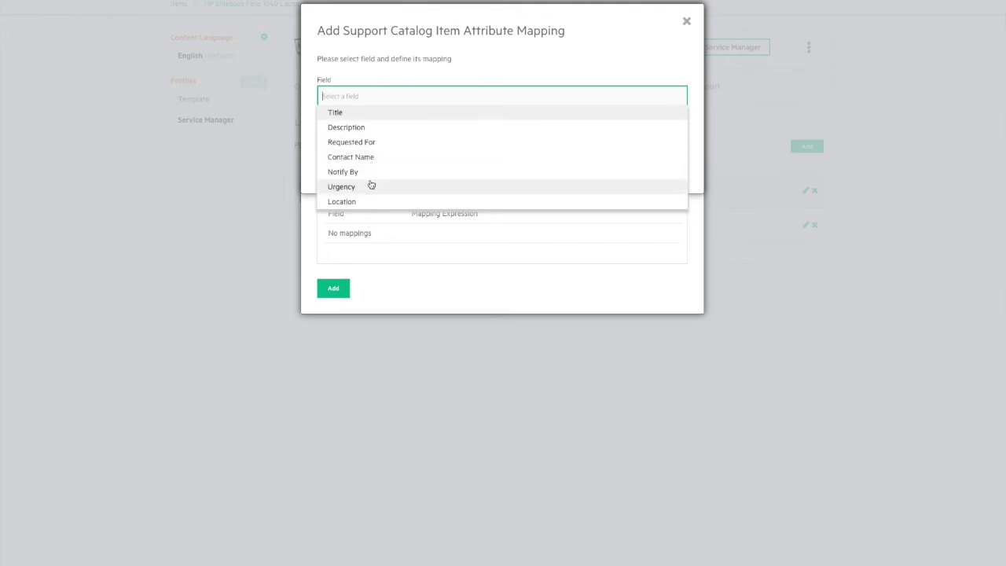
pyautogui.click(348, 127)
pyautogui.click(351, 134)
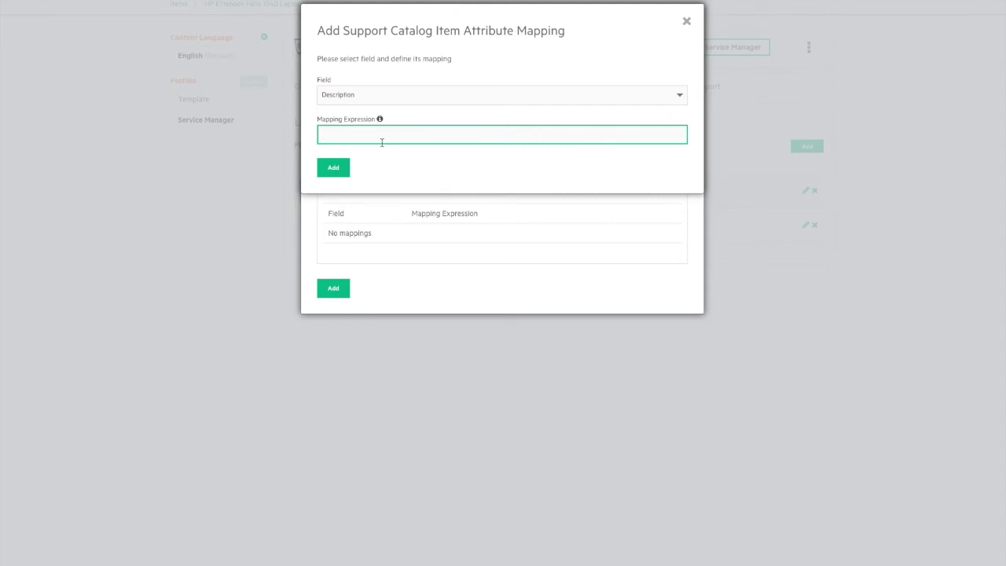
pyautogui.click(379, 118)
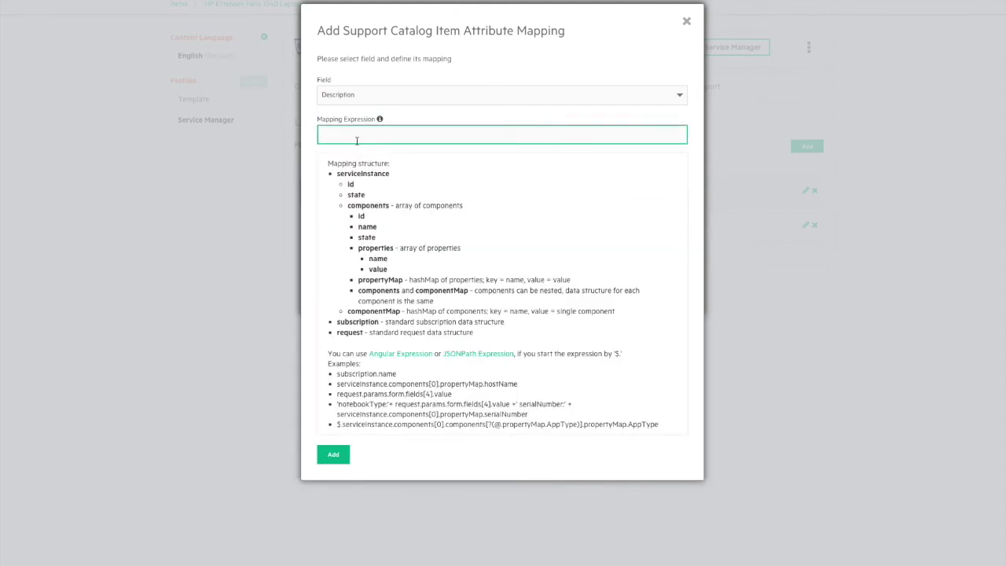
pyautogui.click(356, 137)
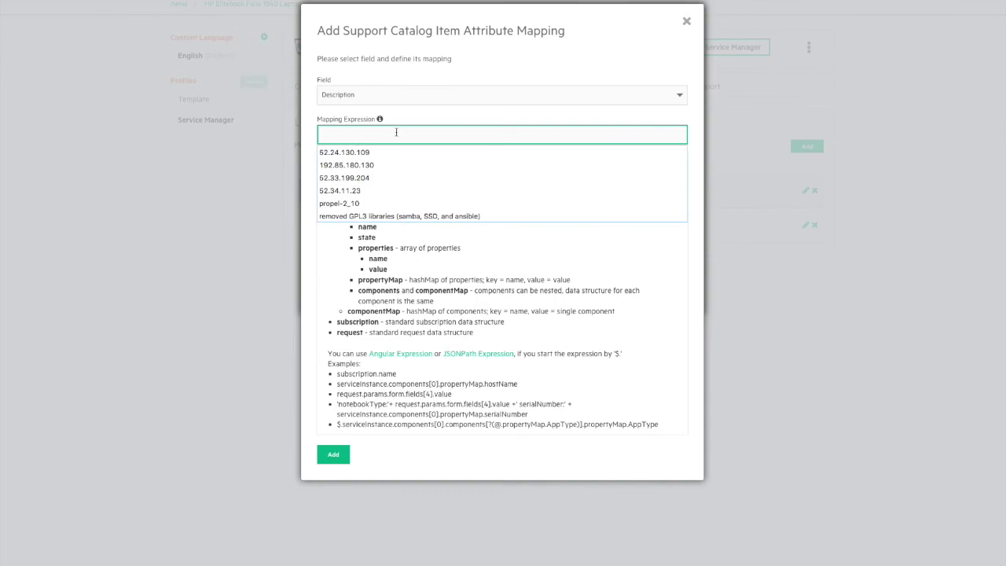
pyautogui.click(556, 266)
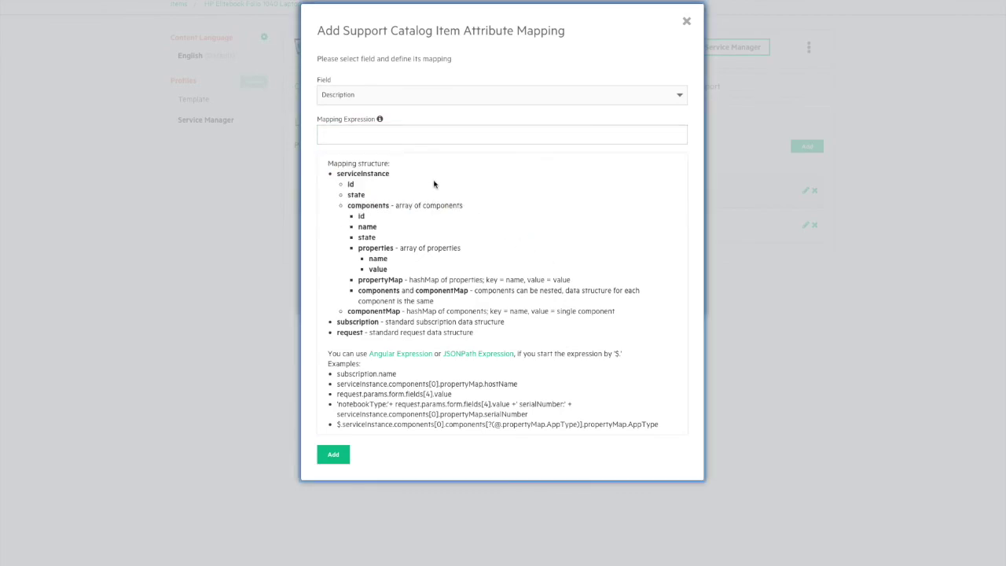
# Step: Set the Description mapping expression to the help's example serviceInstance.components[0].propertyMap.hostName
pyautogui.click(381, 139)
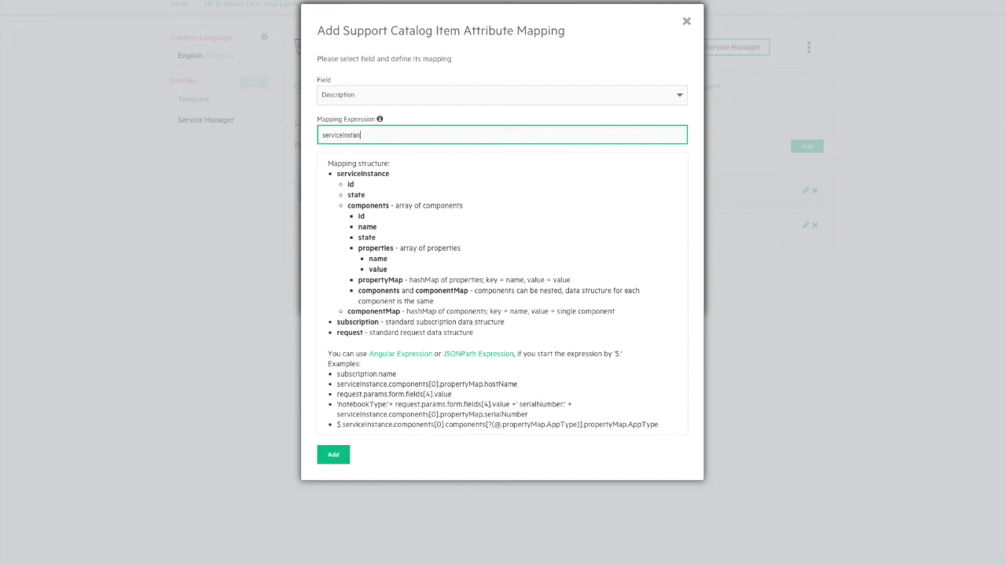
pyautogui.click(521, 384)
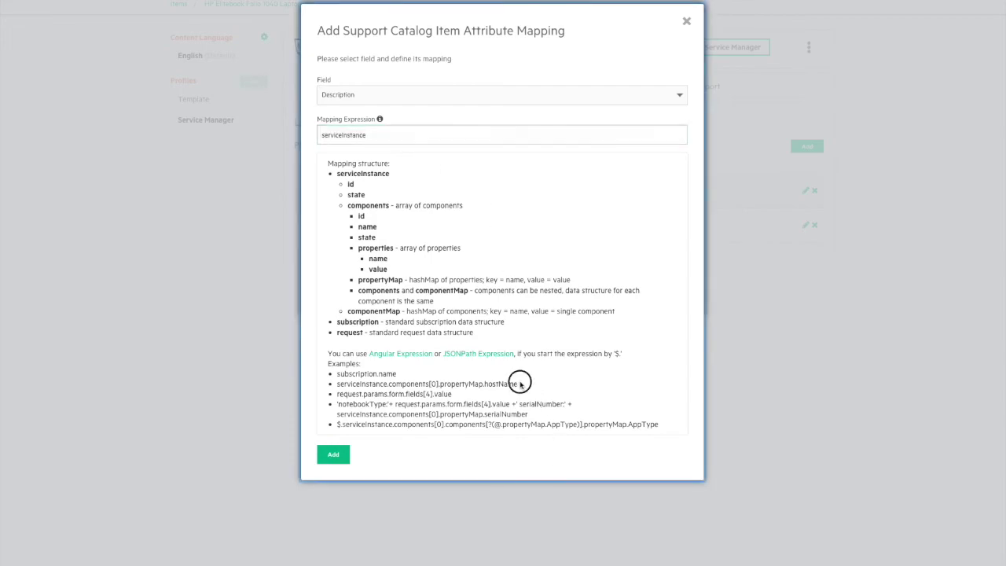
pyautogui.moveTo(521, 385); pyautogui.dragTo(334, 384)
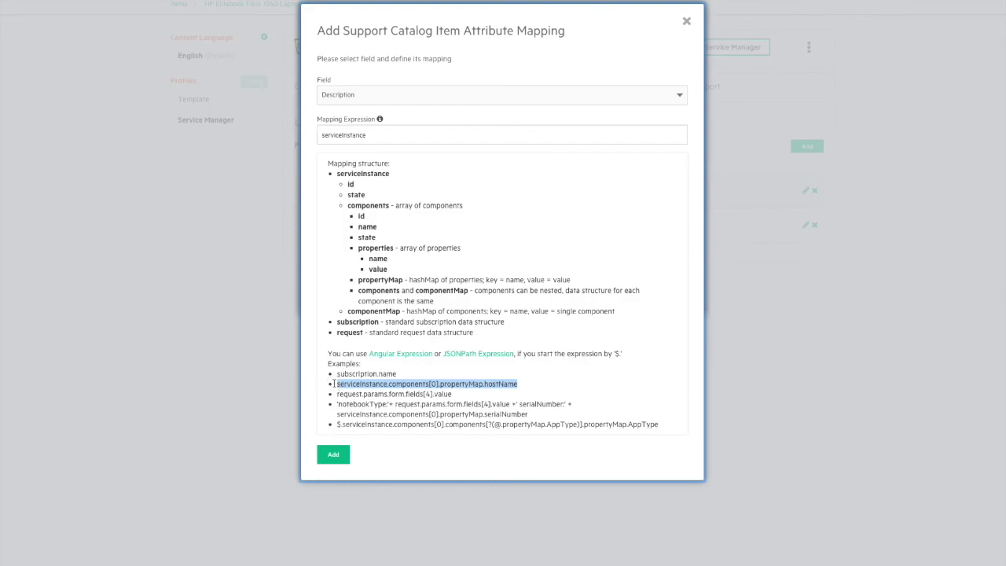
pyautogui.hotkey('ctrl', 'c')
pyautogui.doubleClick(395, 132)
pyautogui.hotkey('ctrl', 'v')
pyautogui.press('Tab')
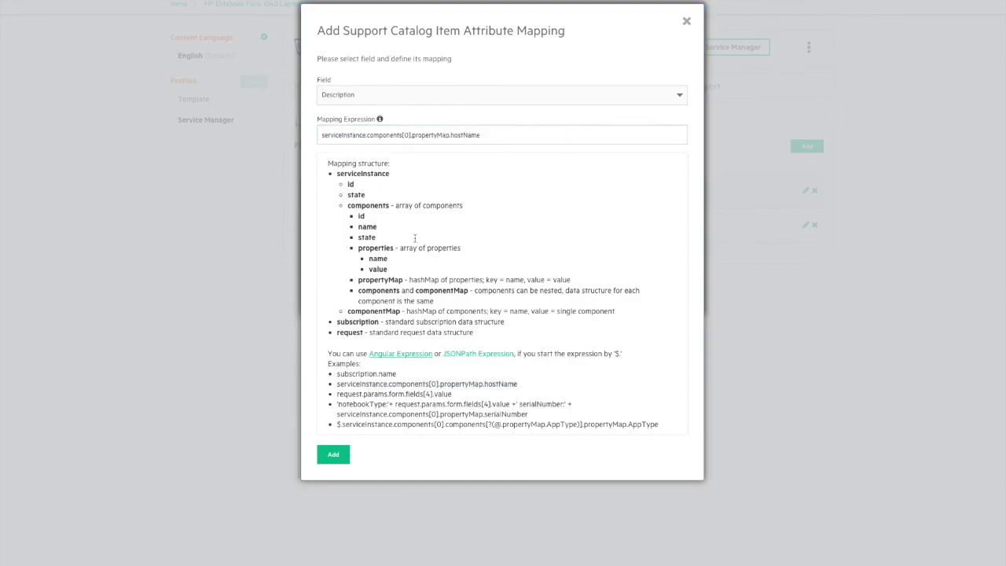
# Step: Hide the expression help, add the Description mapping, and add the support item to the laptop's related support items
pyautogui.click(380, 119)
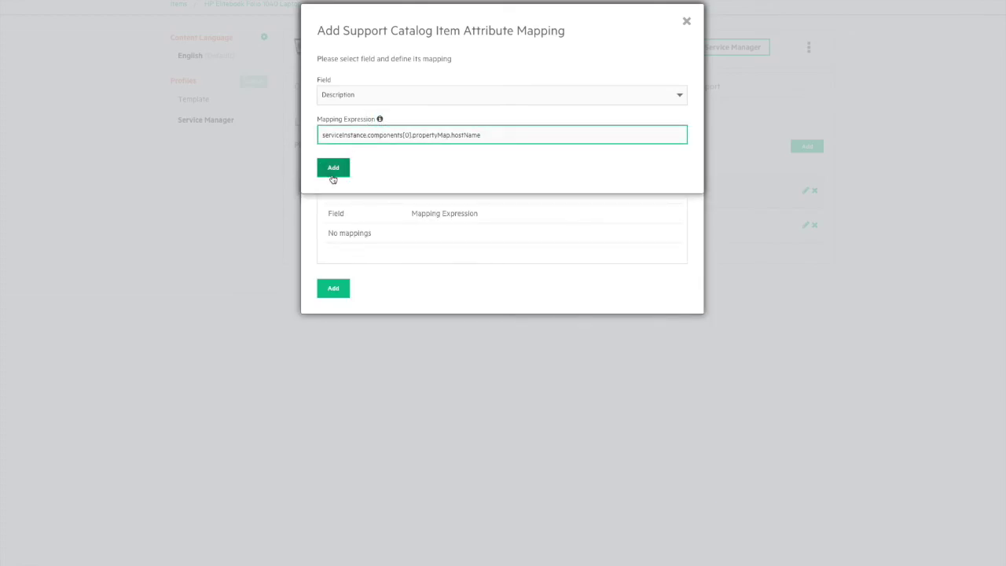
pyautogui.click(333, 169)
pyautogui.click(333, 288)
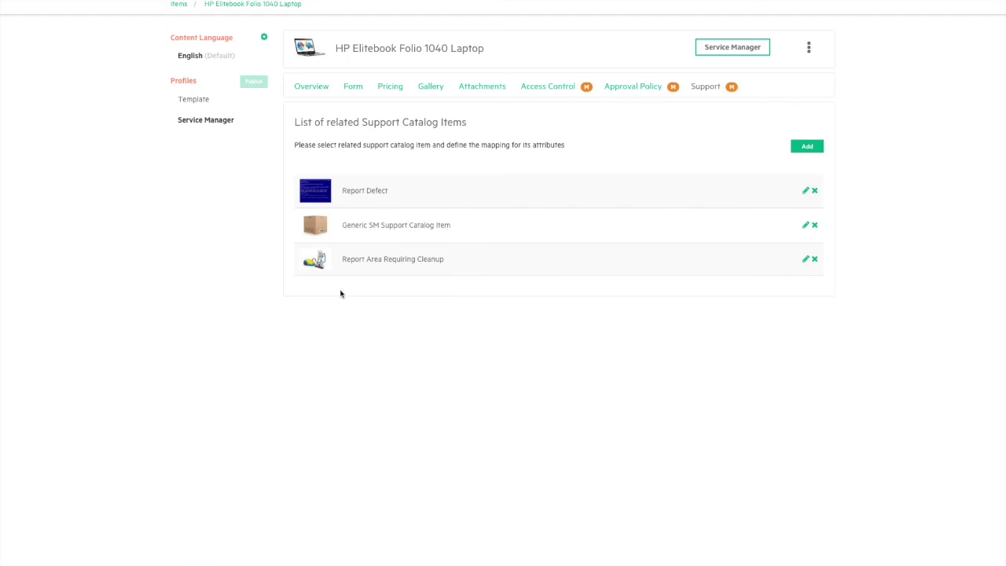
# Step: Check the laptop item's additional actions, leave the item, and open the list of catalogs from the portal home
pyautogui.click(809, 50)
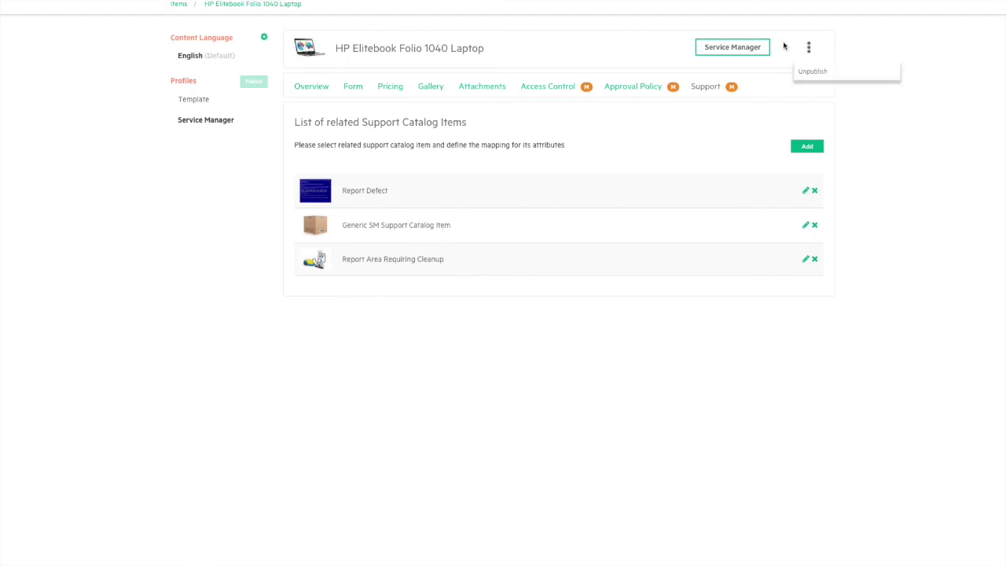
pyautogui.click(179, 4)
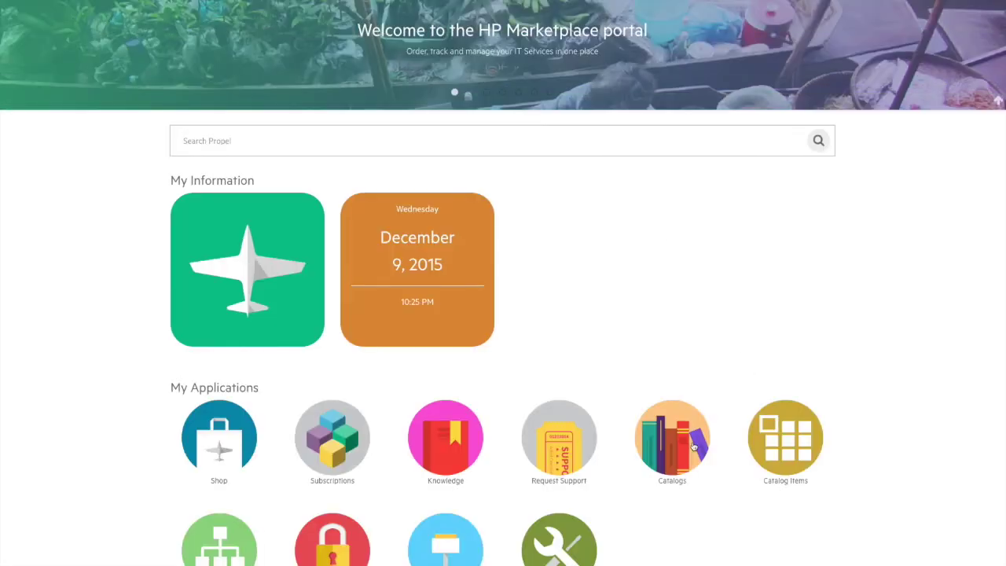
pyautogui.click(693, 446)
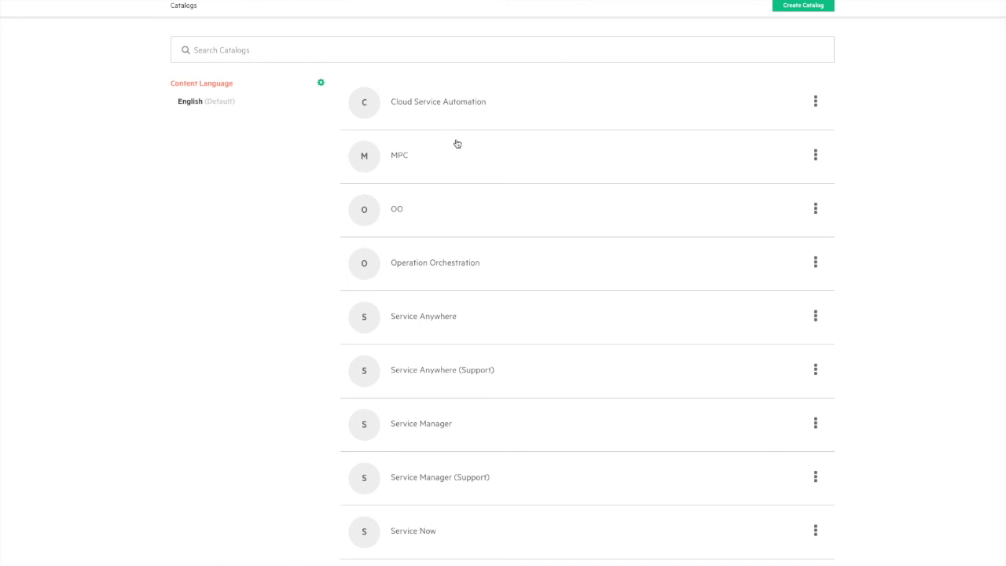
# Step: Review the Cloud Service Automation catalog's items, access control and approval policy, and return to the portal home's applications
pyautogui.click(415, 103)
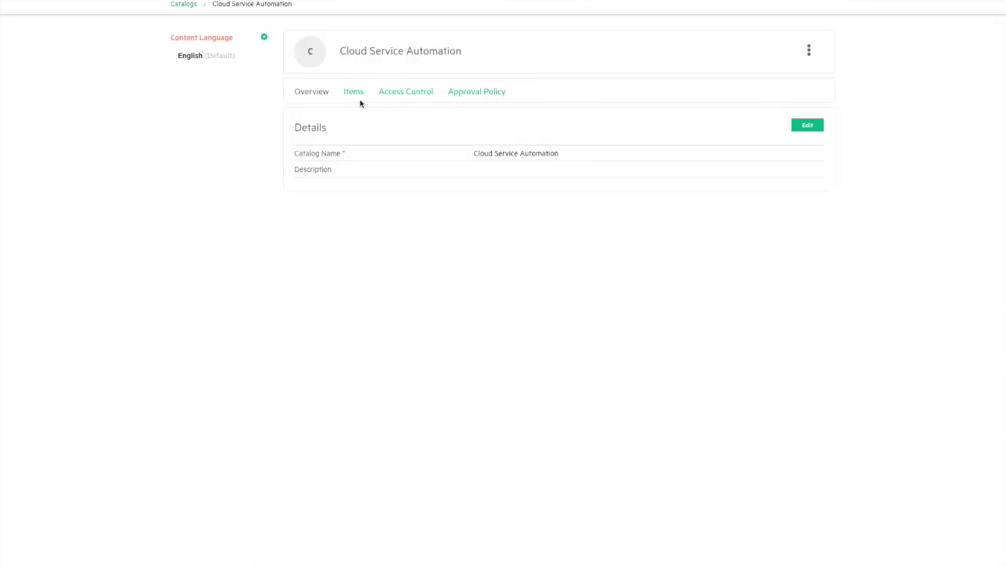
pyautogui.click(354, 92)
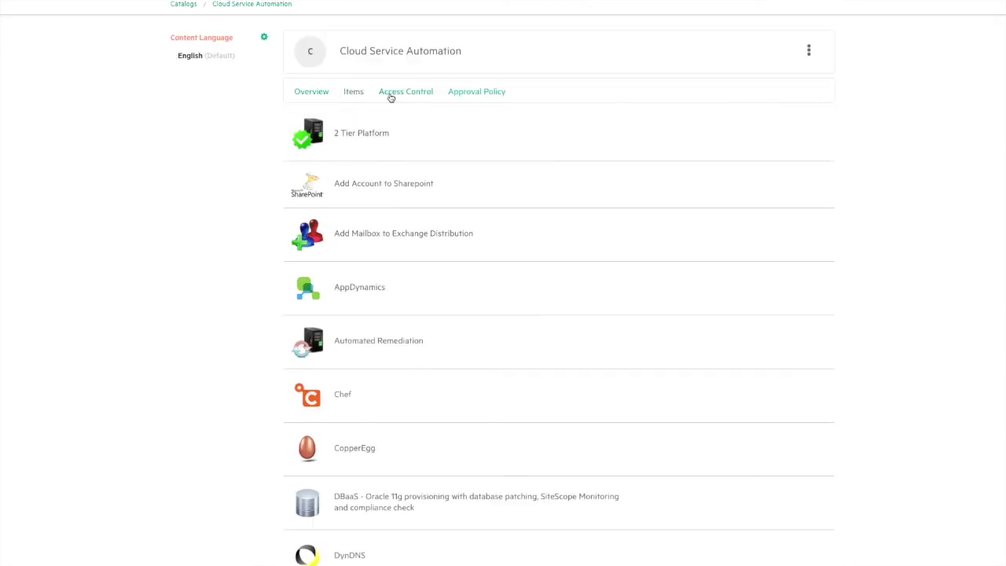
pyautogui.click(391, 98)
pyautogui.click(492, 94)
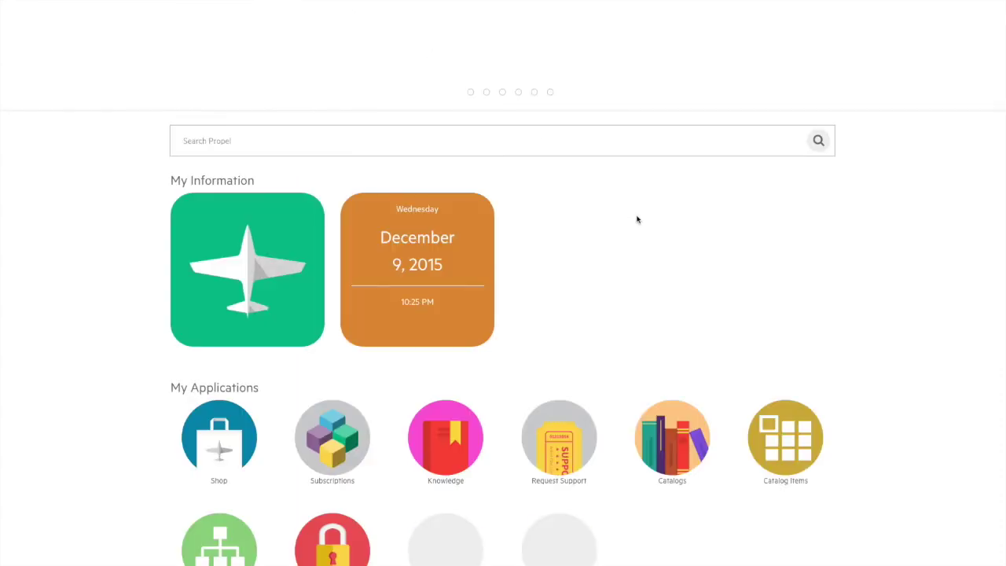
pyautogui.scroll(-2, 638, 219)
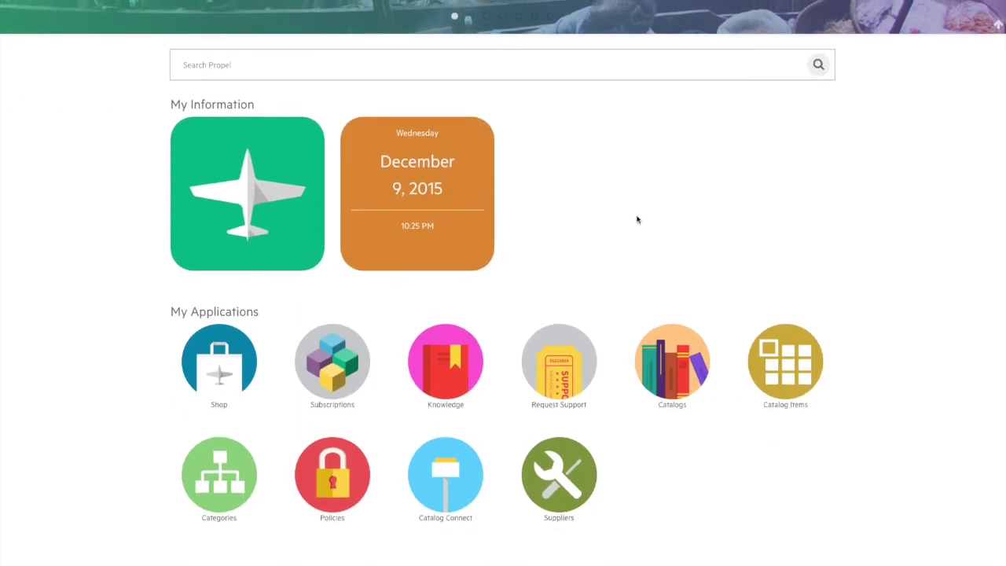